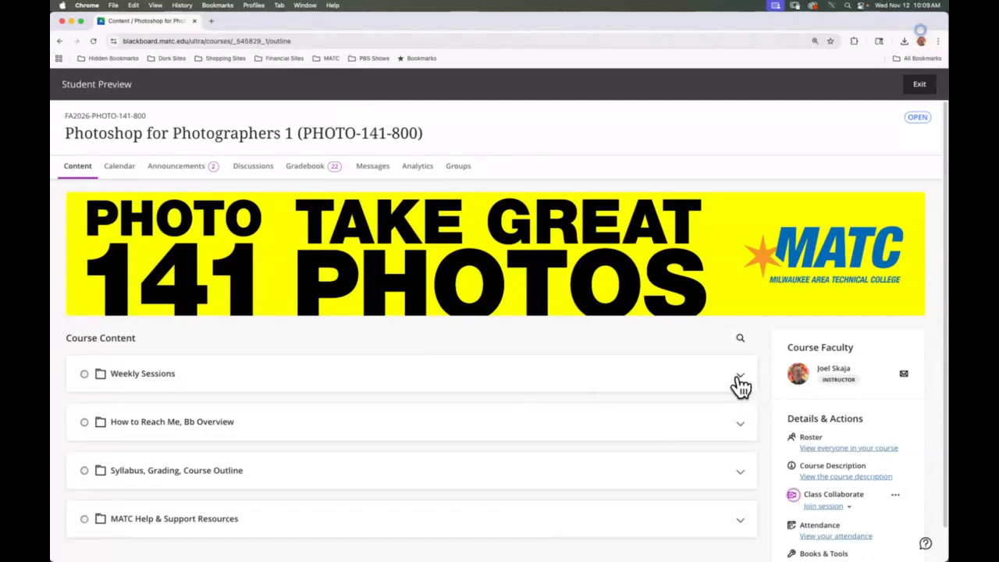
Step: Open the Week 13 assignment "Special Effects 04: Chrome" from Weekly Sessions, and switch to the Chrome_02.psdc document in Photoshop
left_click(739, 383)
scroll(551, 423, "down", 5)
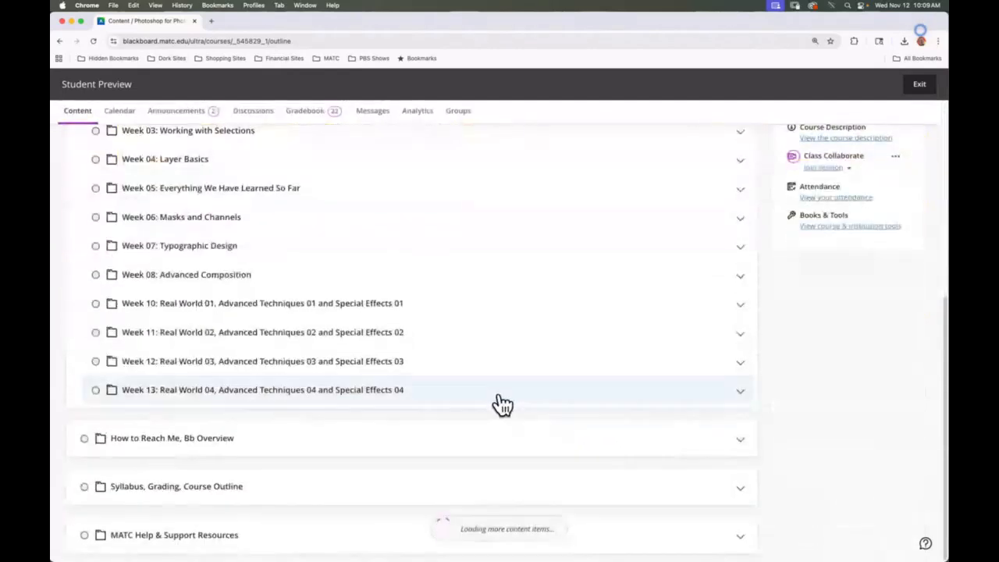
left_click(503, 398)
scroll(504, 406, "down", 5)
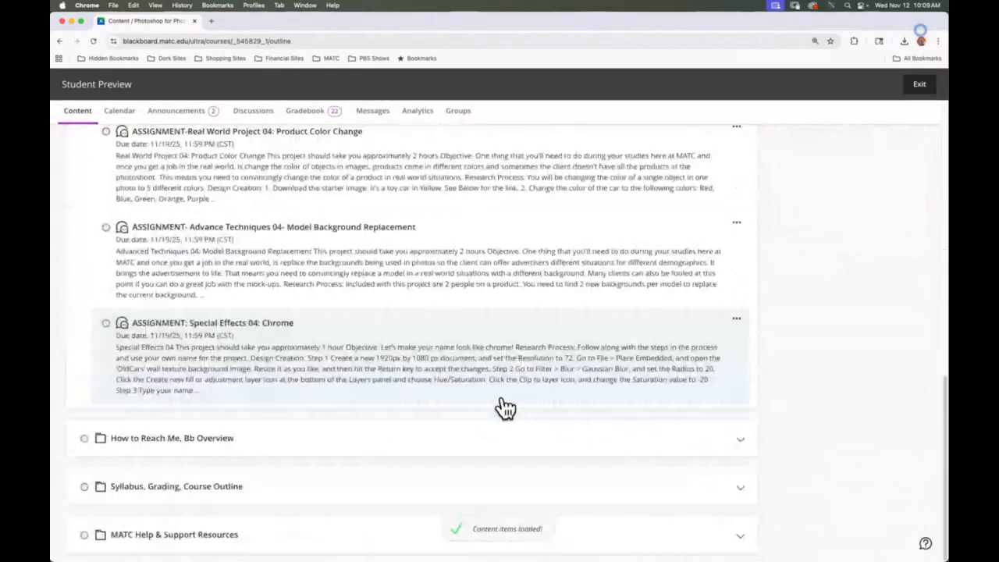
left_click(277, 323)
left_click_drag(369, 22, 948, 85)
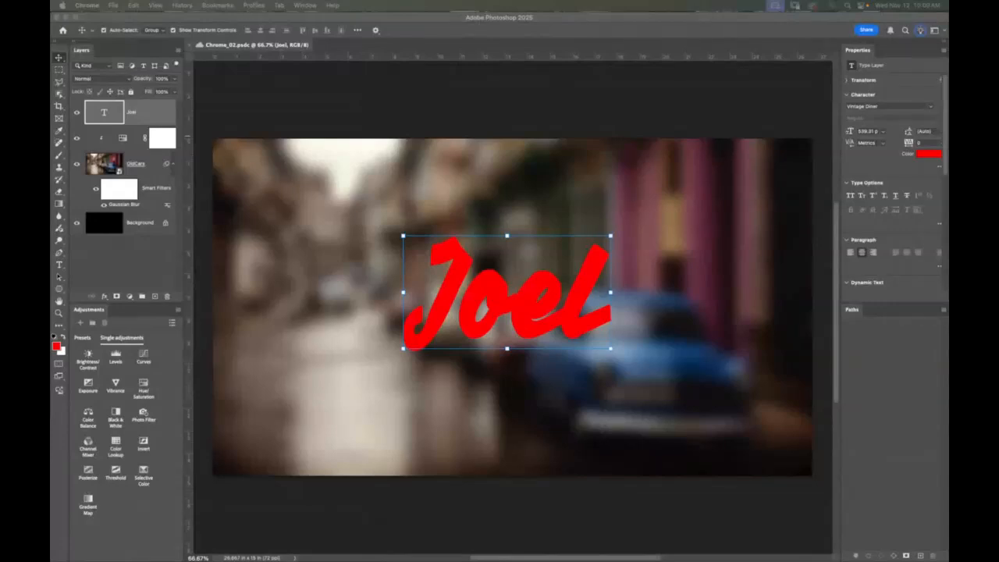
left_click(543, 296)
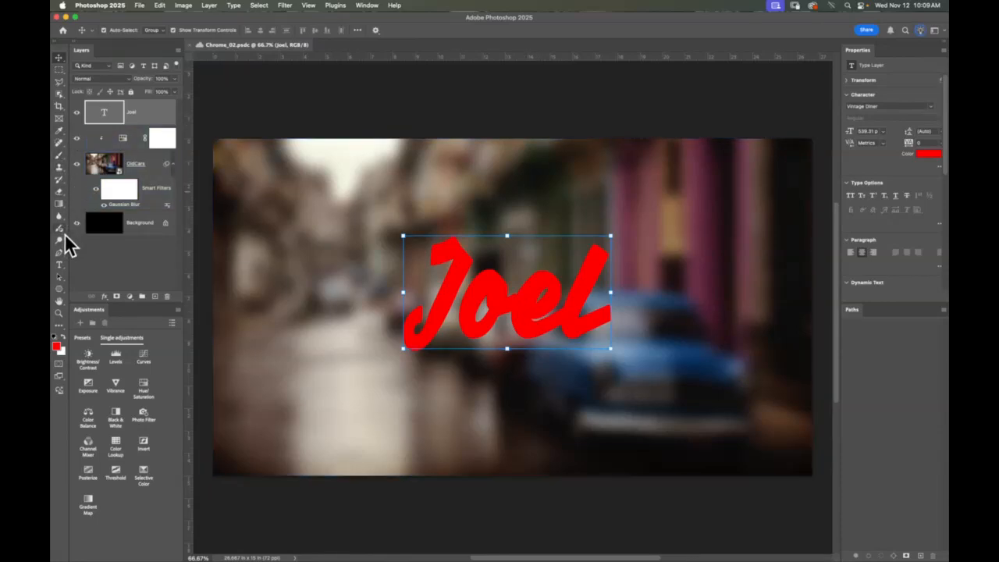
left_click(59, 265)
left_click_drag(459, 297, 421, 292)
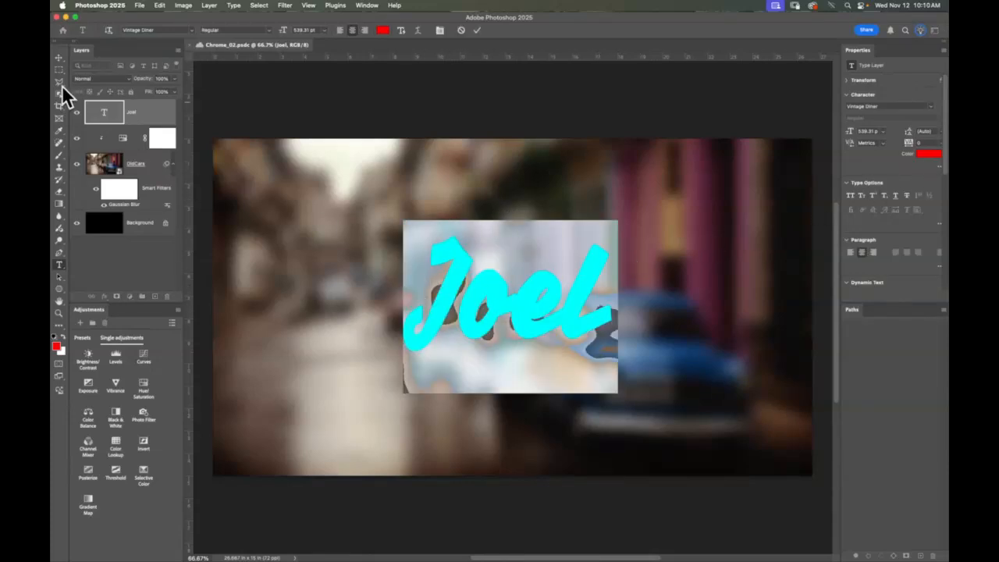
left_click(58, 59)
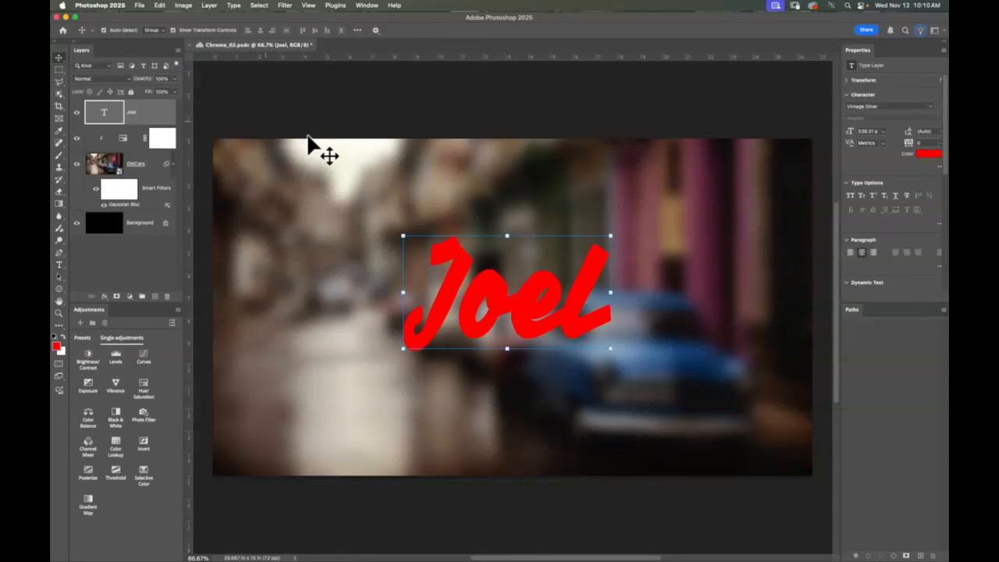
Step: Scale the red name text up to about 140% and reposition it near the middle of the canvas
left_click(611, 235)
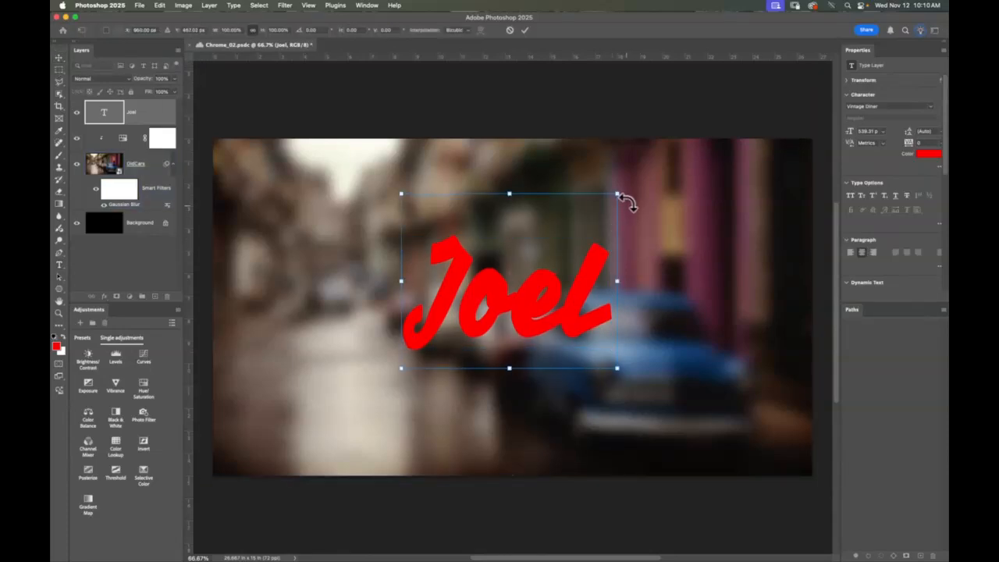
left_click_drag(616, 195, 704, 122)
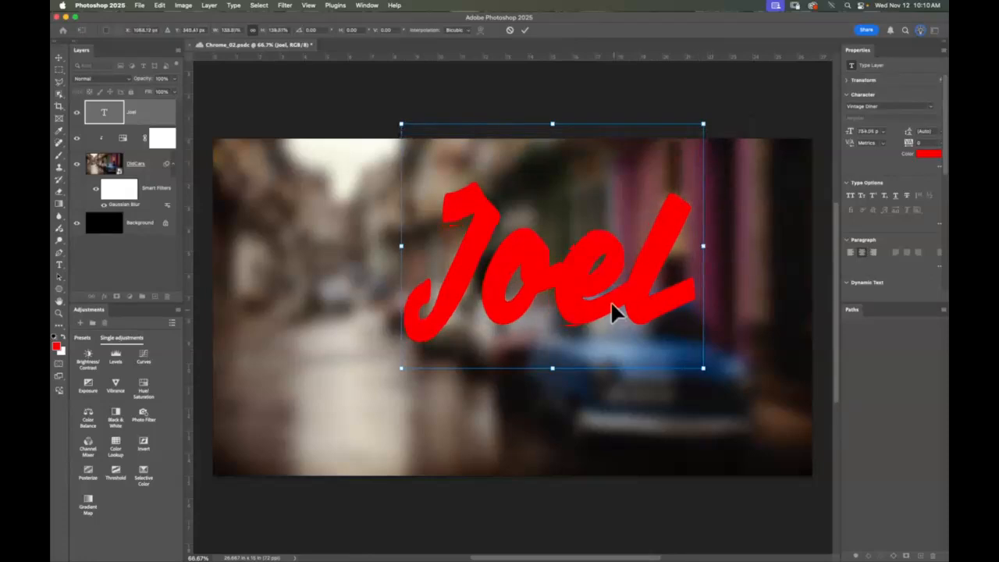
left_click_drag(612, 303, 573, 318)
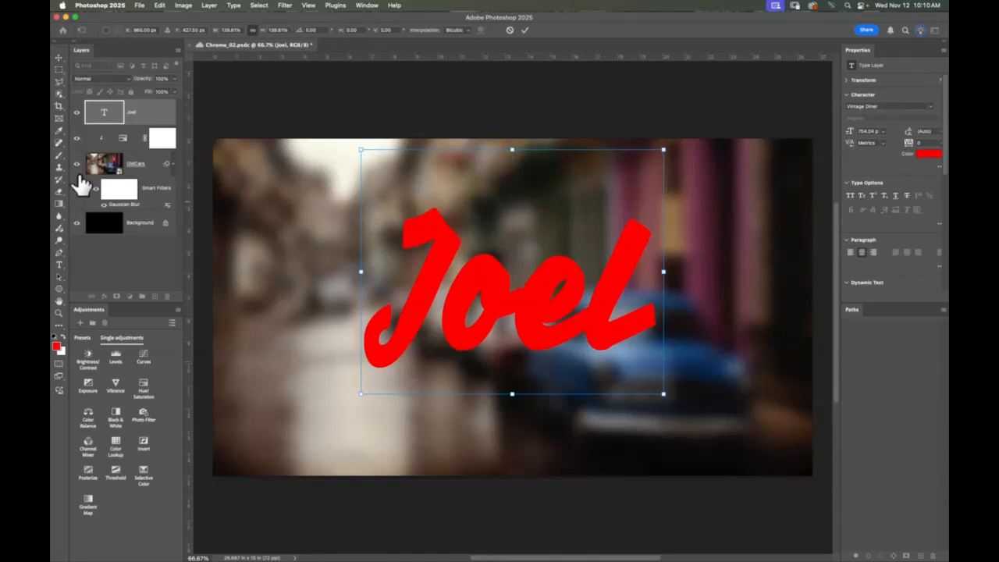
Step: Recolor all of the name text to the gray a4a4a4
left_click(59, 265)
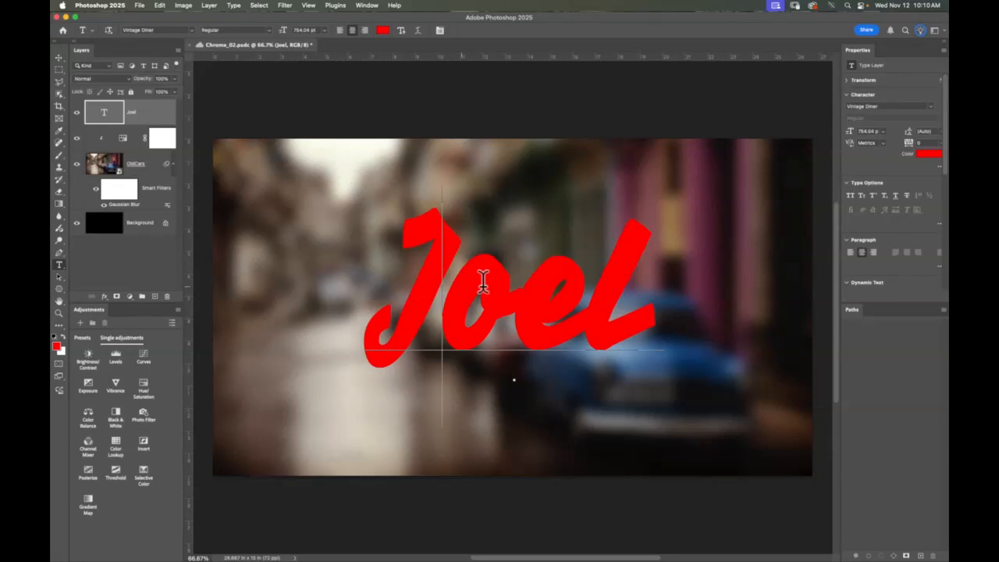
left_click_drag(483, 283, 649, 289)
double_click(648, 290)
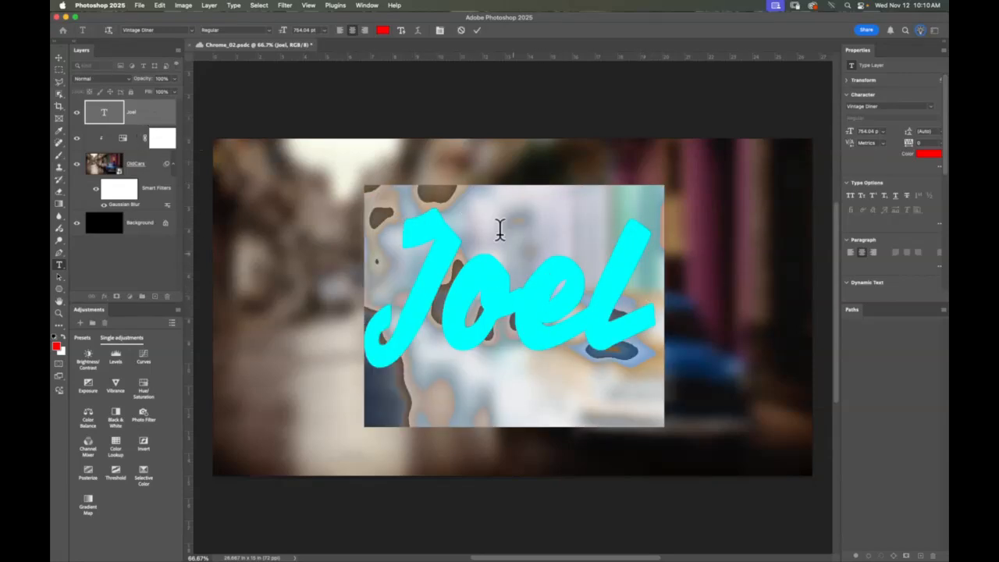
left_click(382, 31)
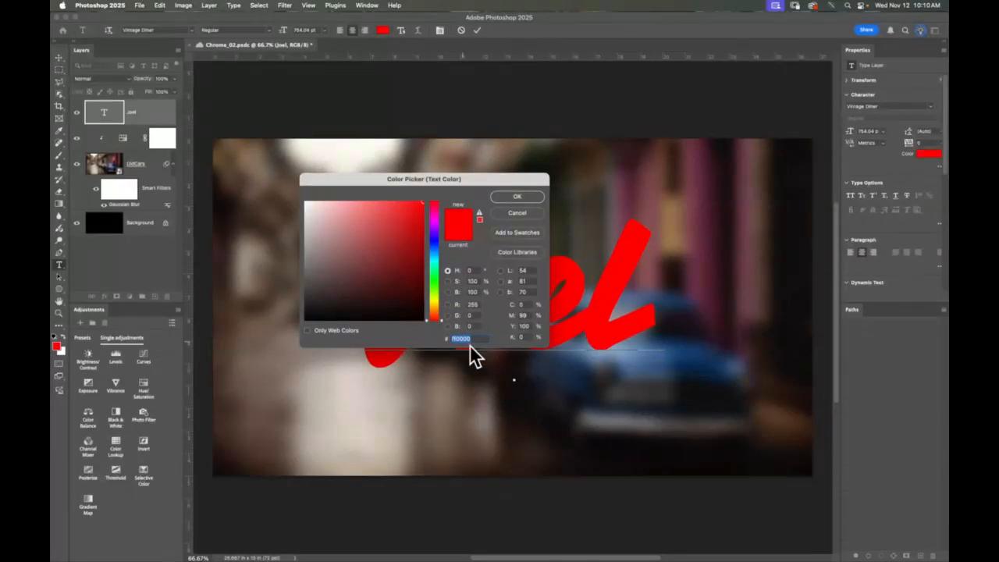
type("a4a4a4")
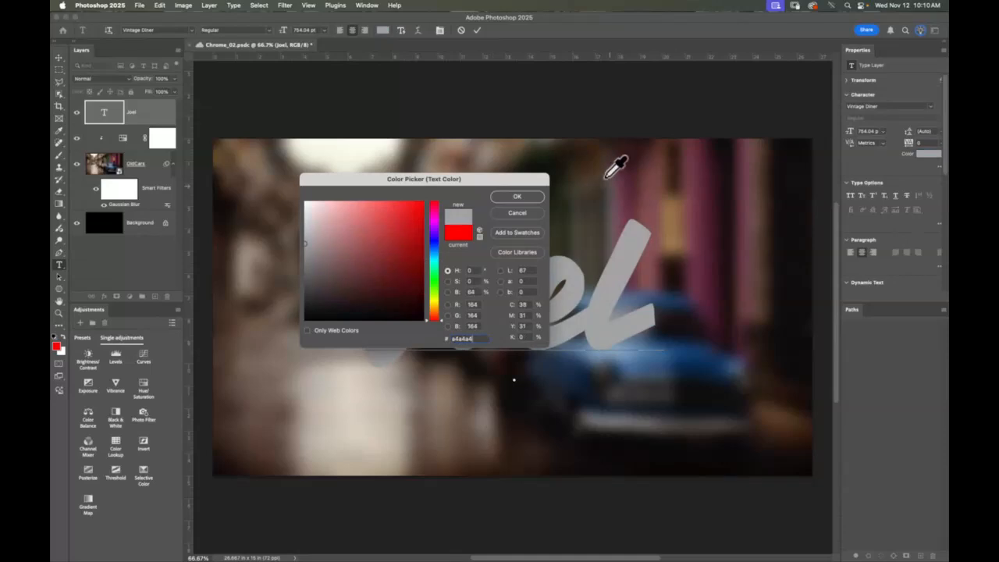
left_click(517, 196)
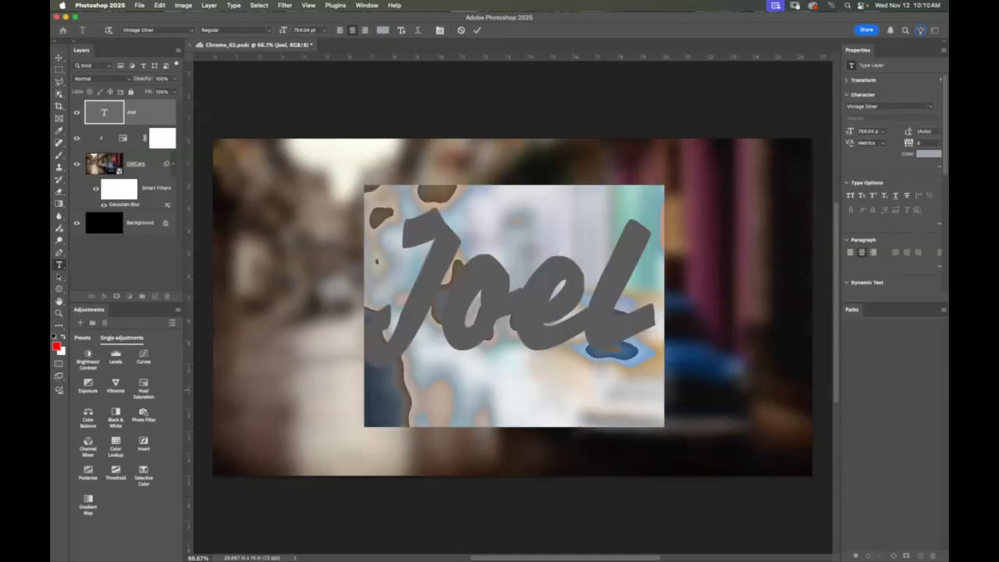
left_click(59, 57)
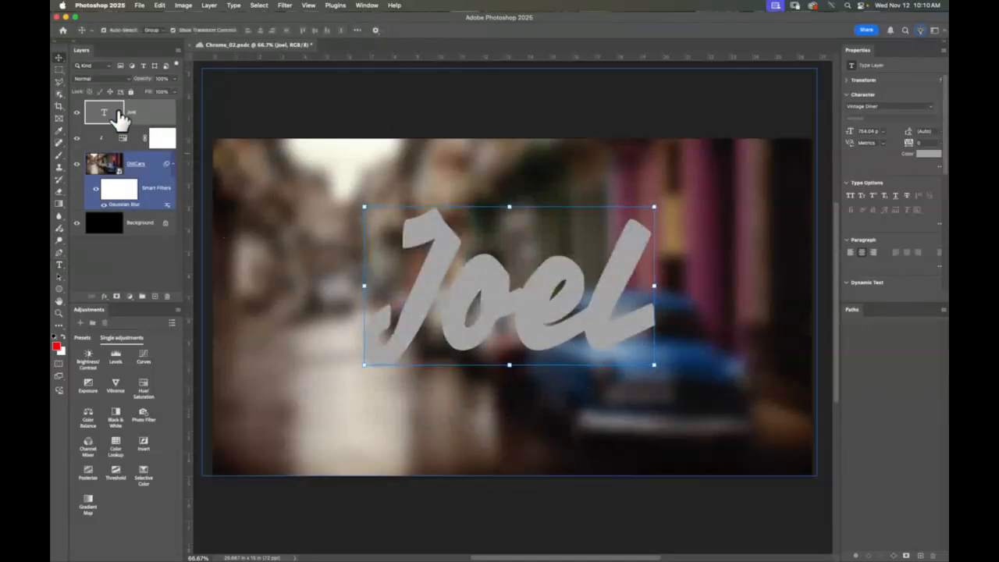
Step: Duplicate the gray name text layer and set the copy's Fill to 0%, toggling the copy's visibility to check it
left_click_drag(154, 115, 154, 296)
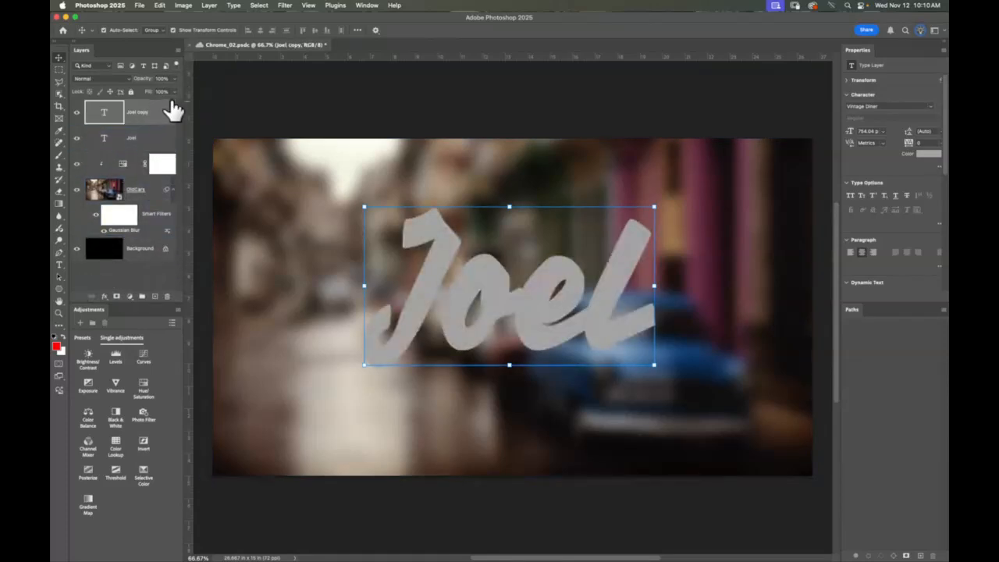
left_click(150, 91)
key("Return")
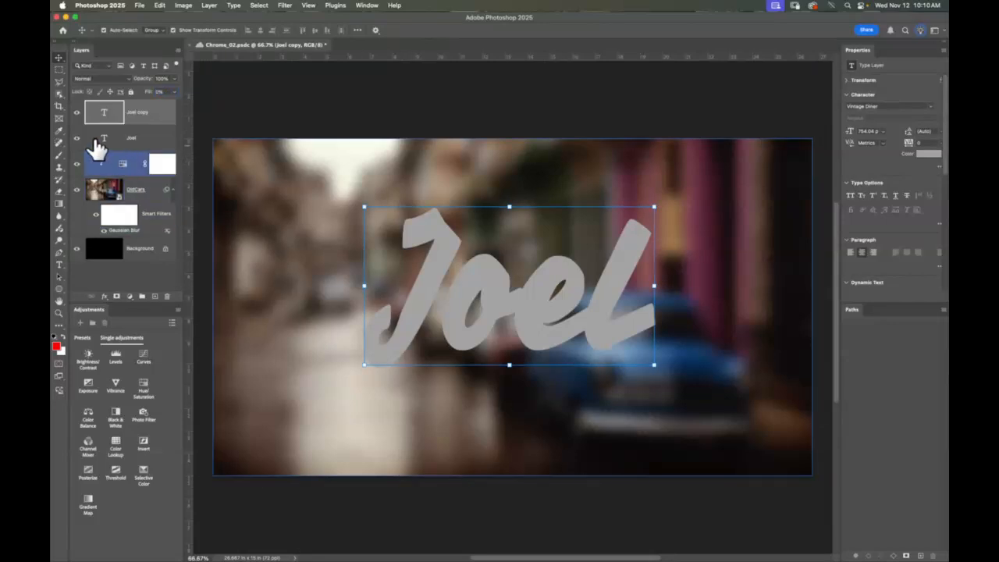
left_click(78, 114)
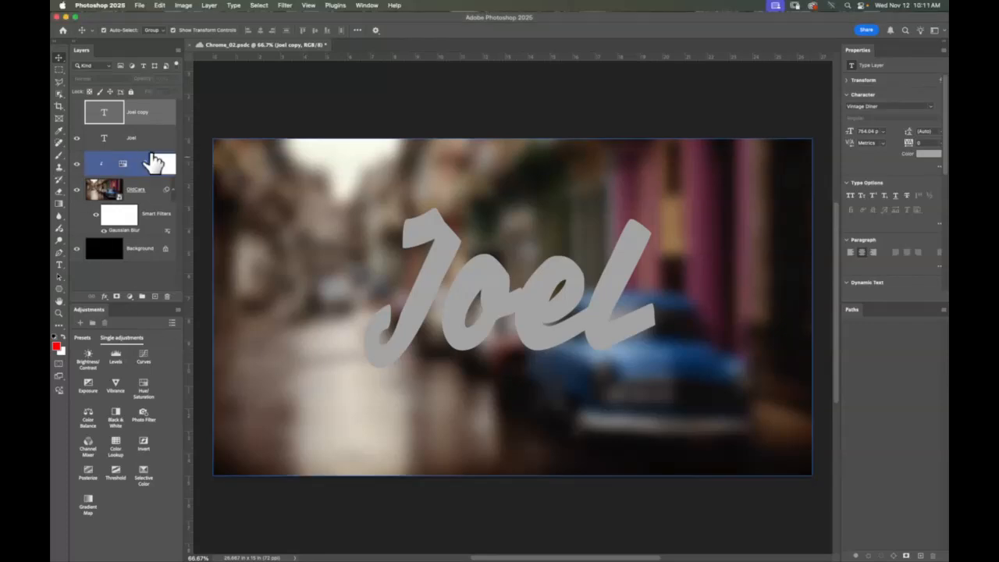
left_click(164, 141)
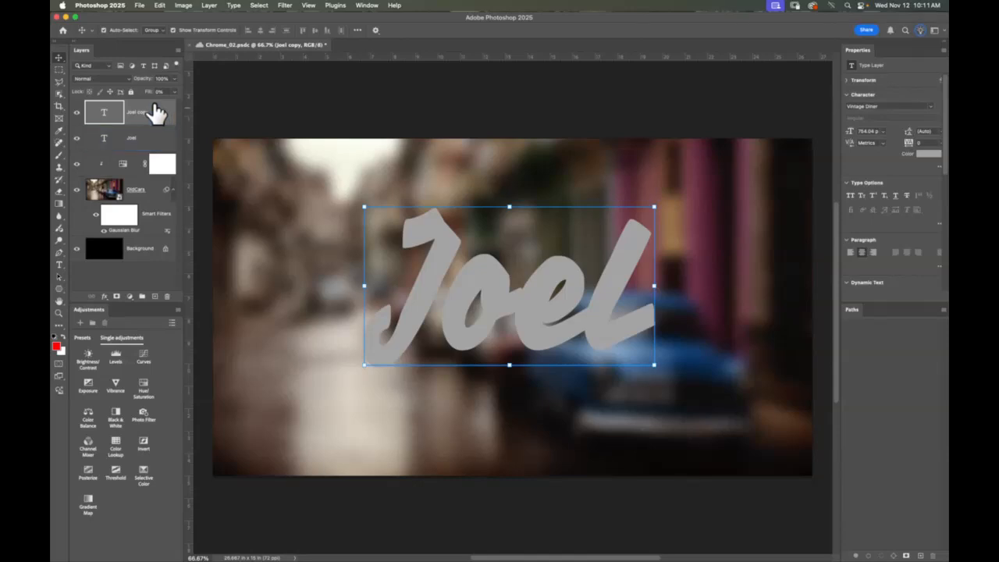
Step: Add a Bevel & Emboss effect to the original name text layer with a depth of 250% and direction Down
left_click(160, 138)
double_click(161, 138)
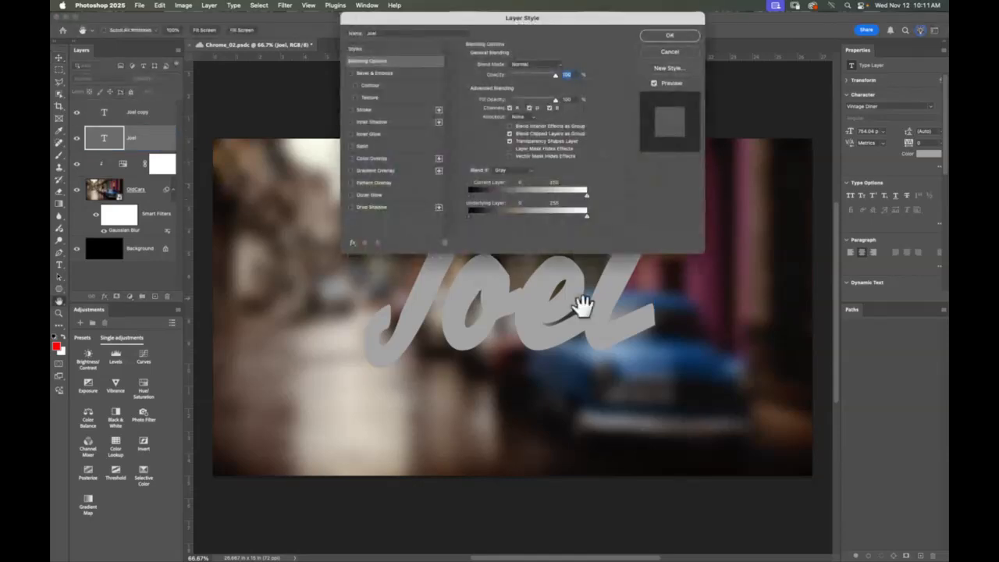
left_click_drag(539, 19, 406, 121)
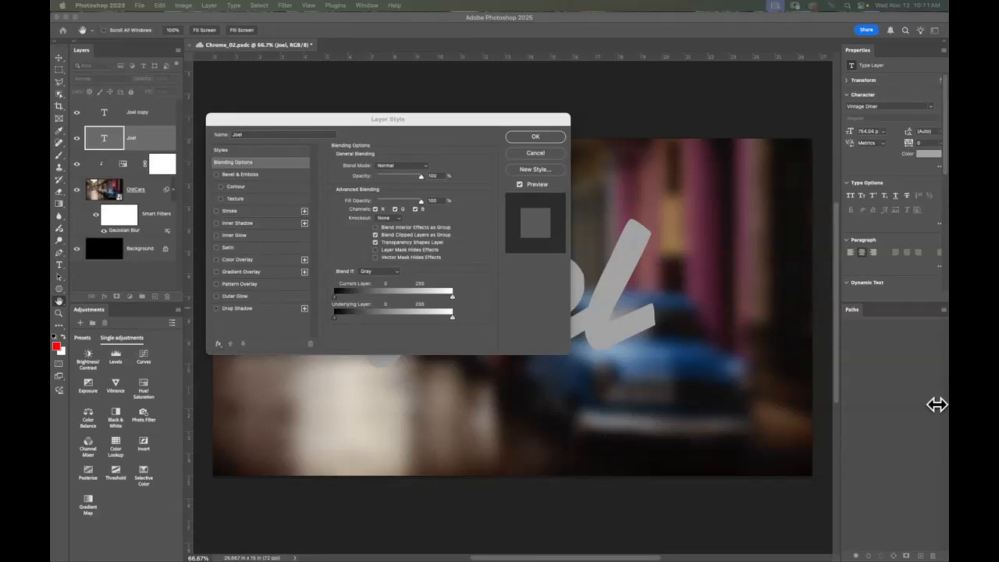
left_click(425, 163)
left_click(448, 152)
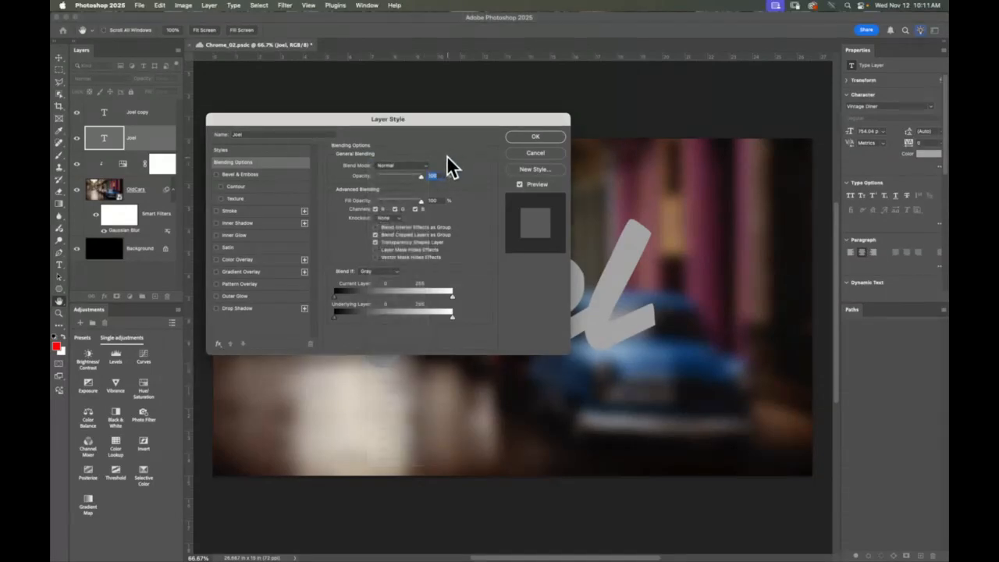
left_click(266, 174)
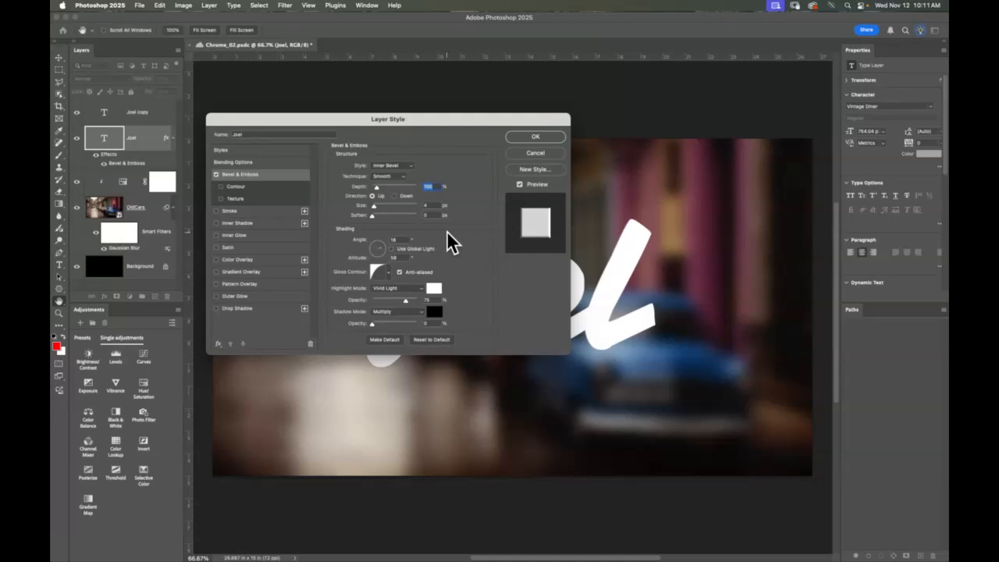
left_click_drag(376, 188, 382, 190)
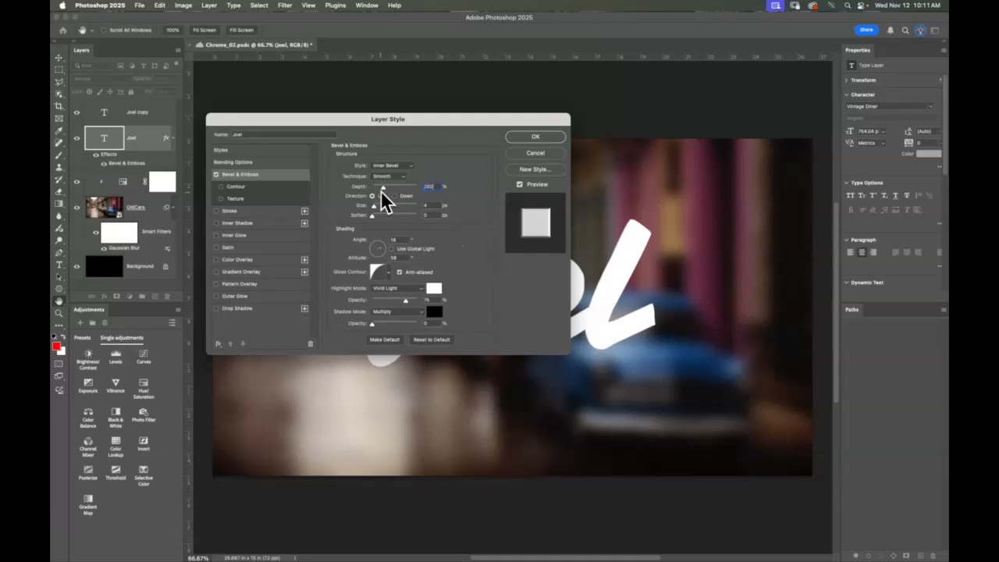
left_click(394, 195)
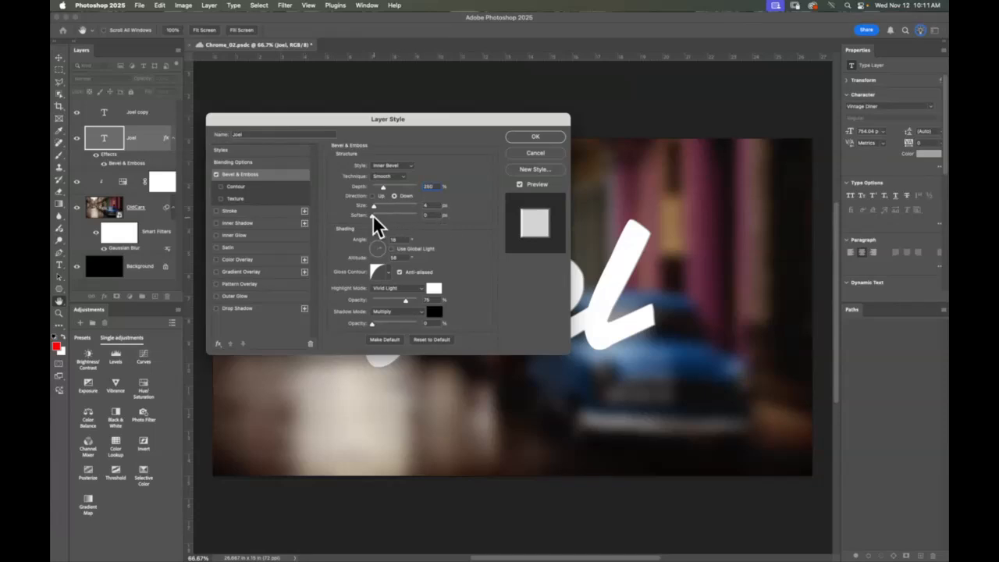
Step: Set the bevel's size to 50 px and its soften value to 10 px
left_click(426, 205)
type("50")
key("Tab")
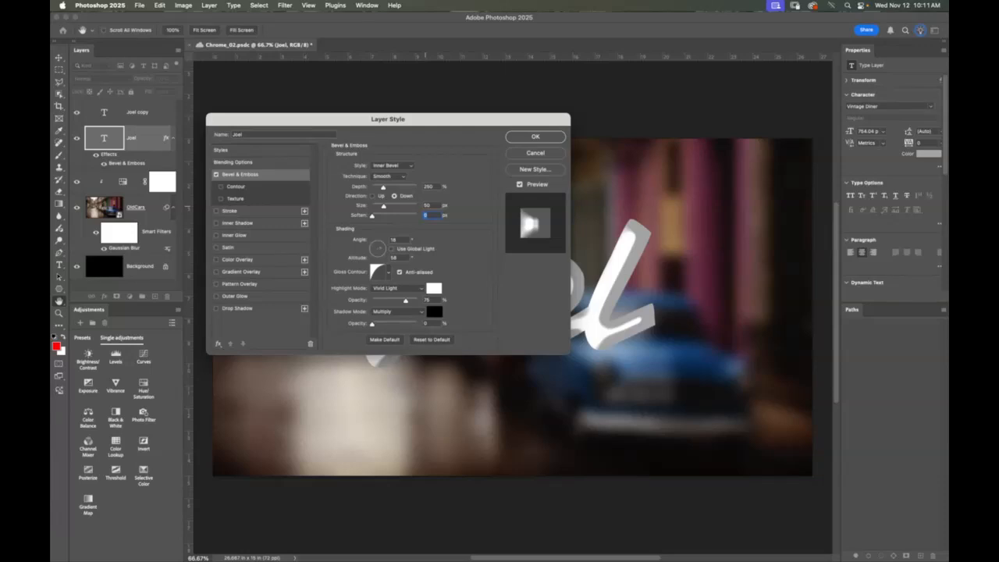
type("10")
Step: Enable Use Global Light for the bevel's shading and set the light angle to 120°
left_click(392, 249)
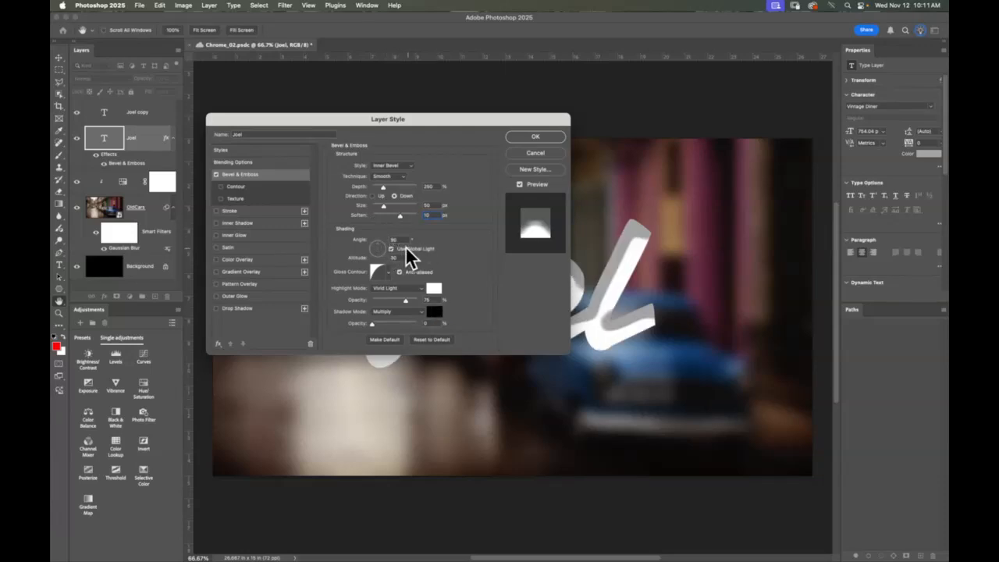
left_click(374, 242)
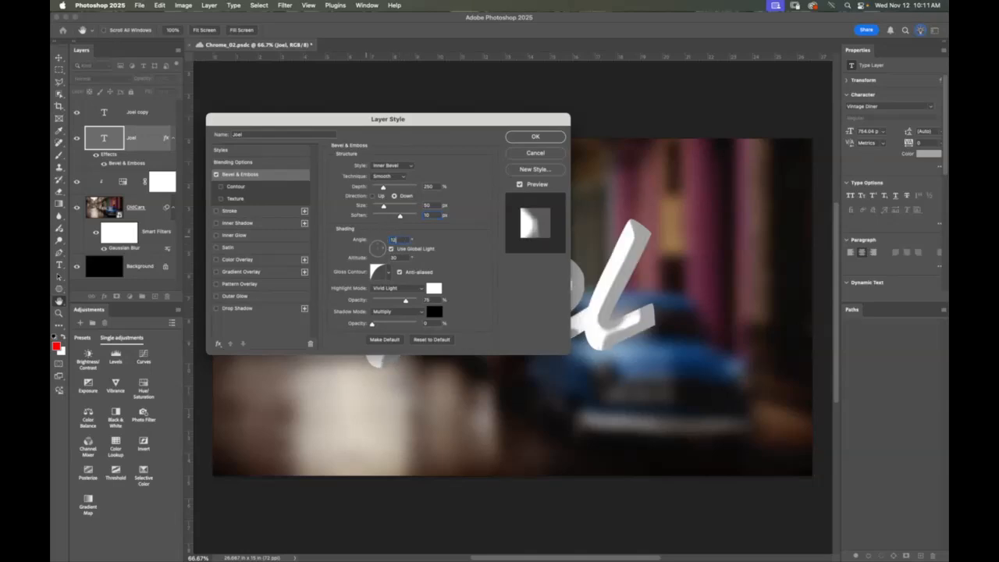
type("0")
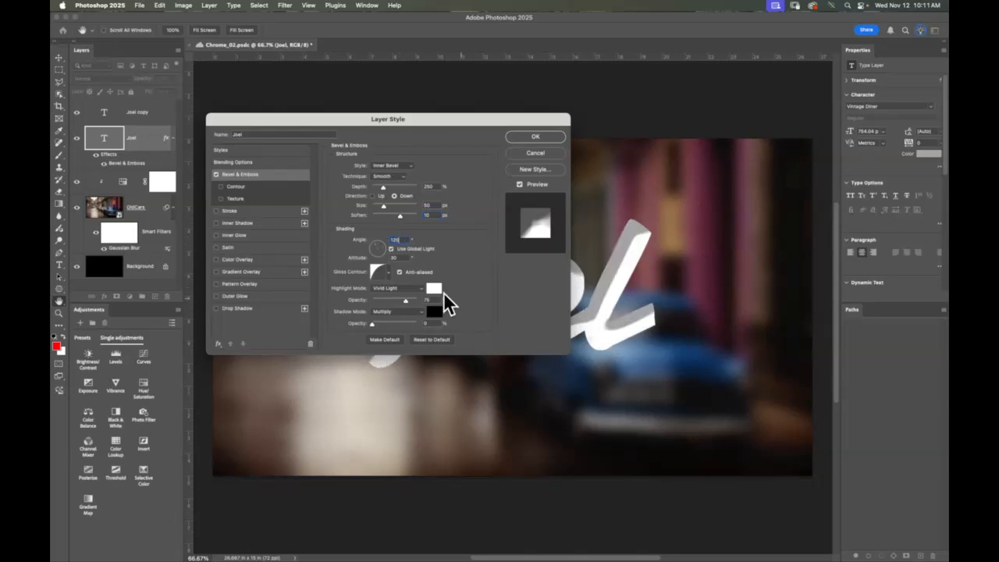
Step: Set the bevel's gloss contour to the Ring preset
left_click(389, 272)
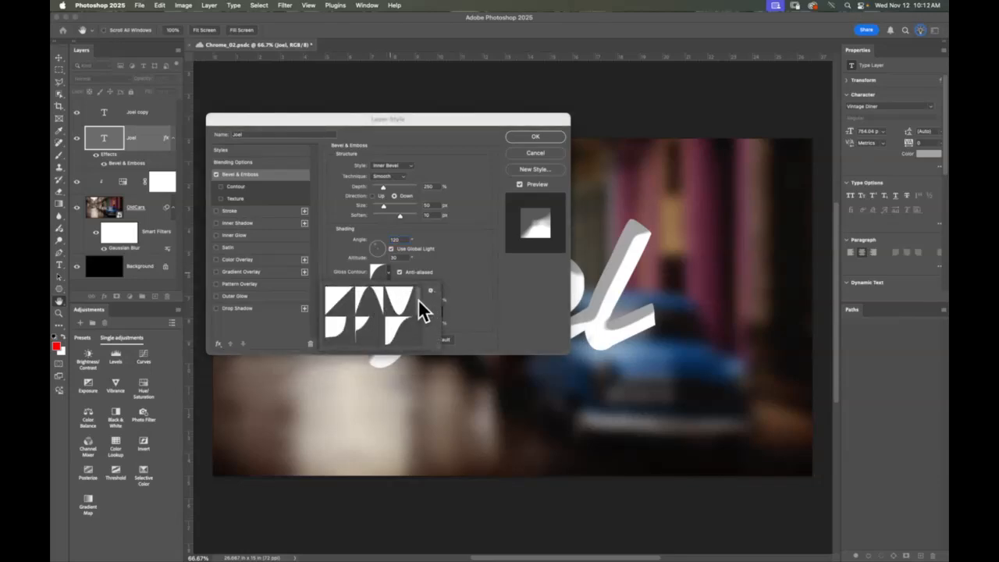
left_click_drag(418, 300, 422, 318)
left_click(368, 312)
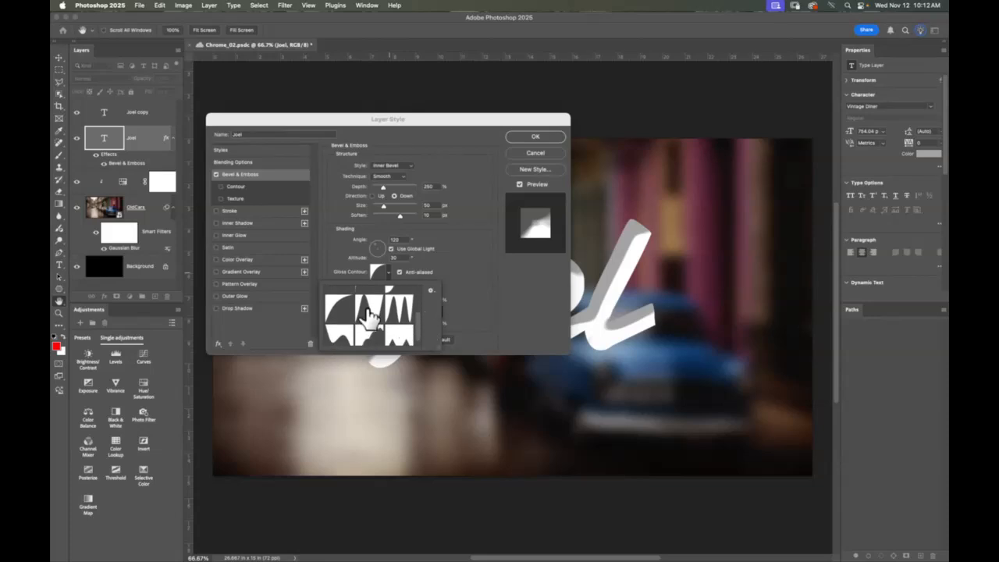
Step: List the gloss contour presets as text only to check the chosen one's name, and switch back to large thumbnails
left_click(432, 289)
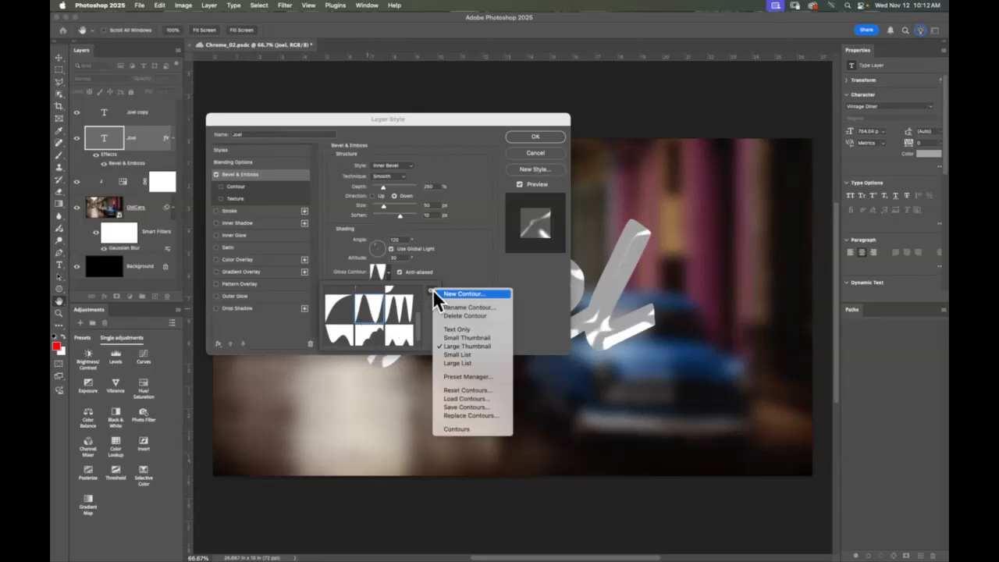
left_click(495, 328)
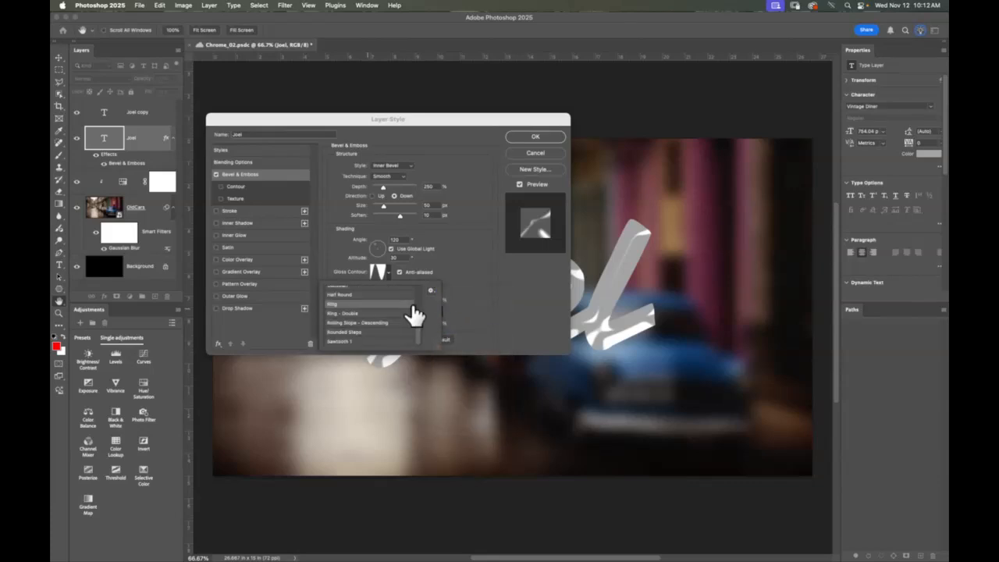
left_click(431, 290)
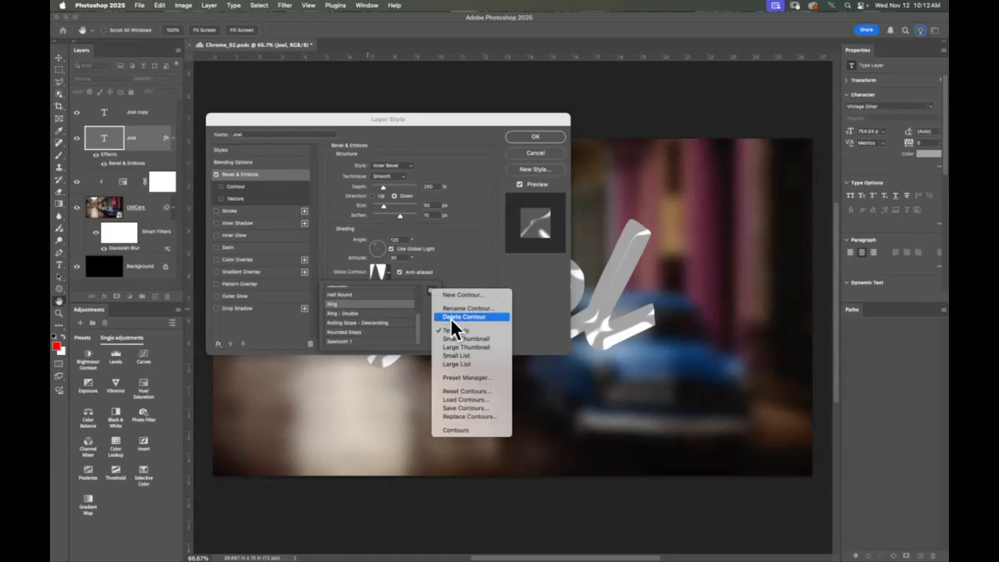
left_click(476, 347)
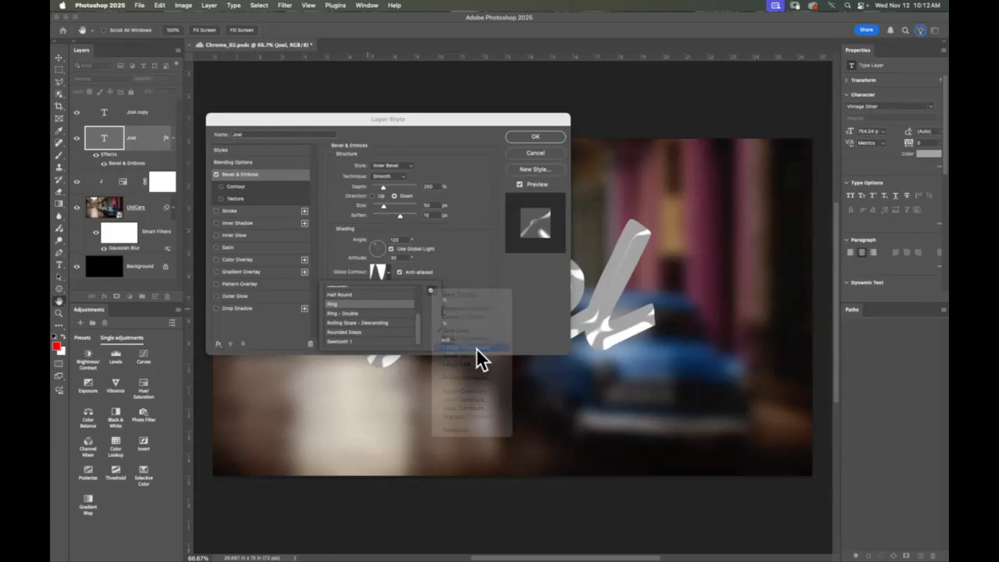
Step: Set the opacity of the bevel's shadow to 60%
left_click(468, 271)
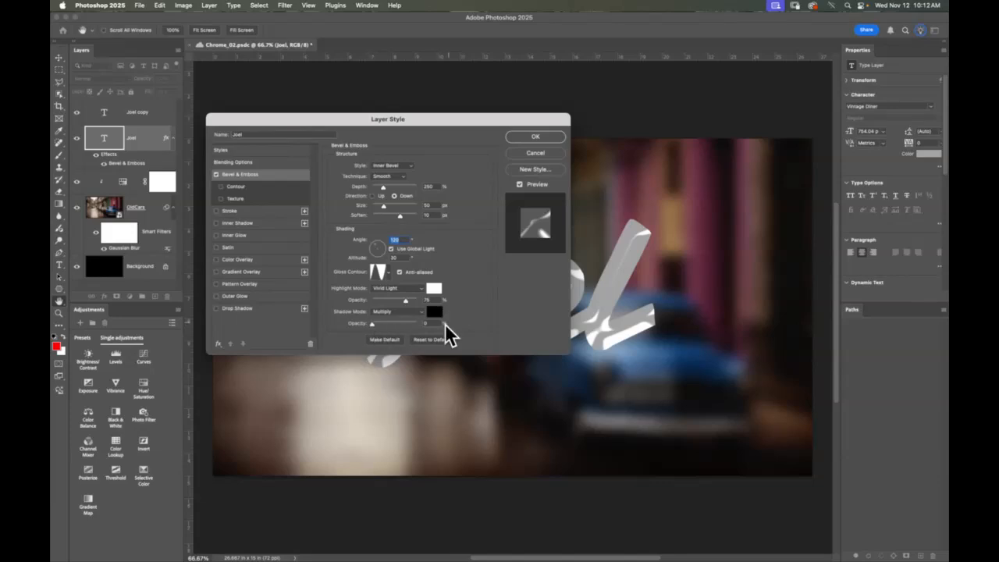
left_click_drag(431, 323, 412, 323)
type("60")
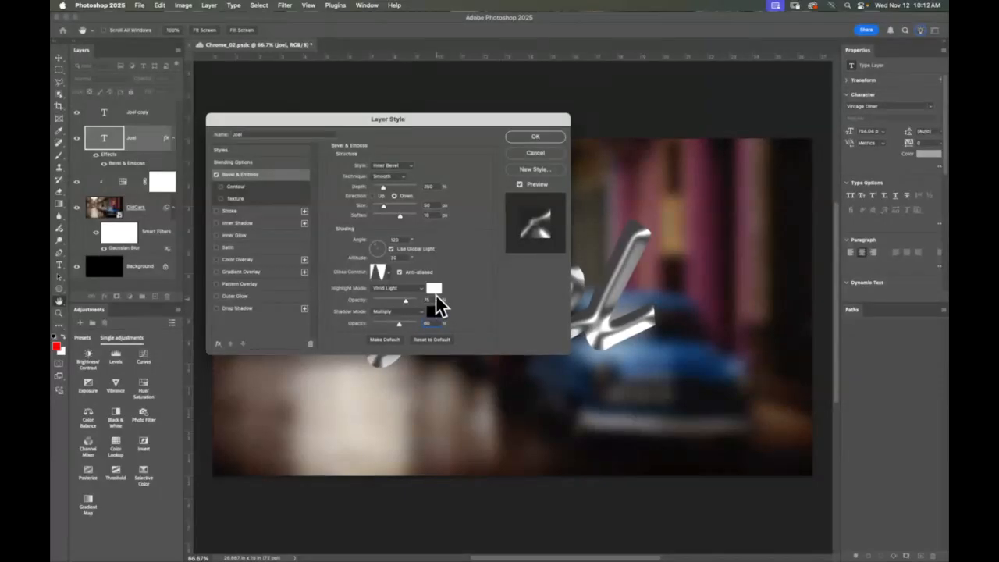
Step: Enable the bevel's Contour option with the anti-aliased Half Round preset at a 35% range, and apply the layer style
left_click_drag(457, 121, 669, 75)
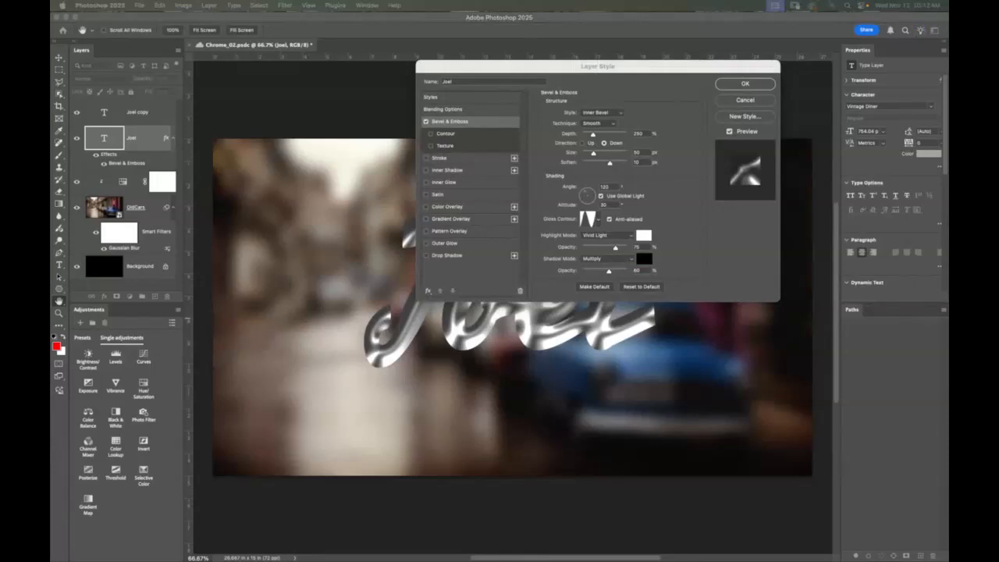
left_click(431, 135)
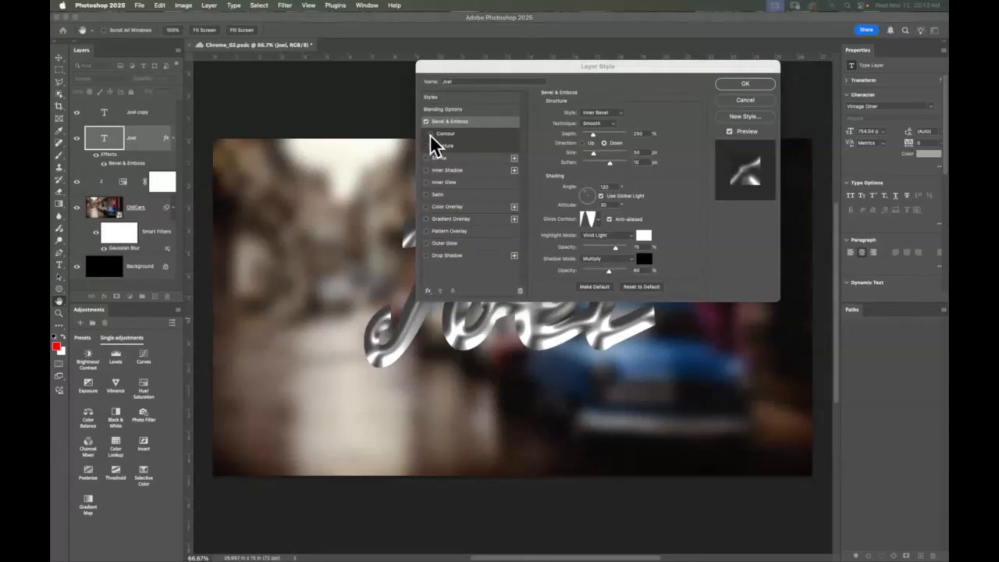
left_click(486, 134)
left_click(582, 116)
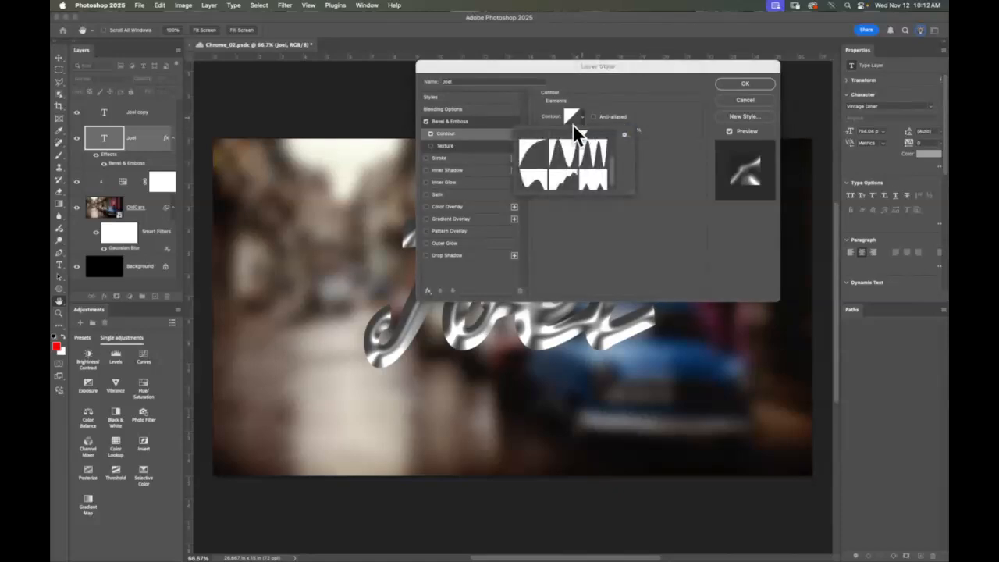
mouse_move(614, 165)
left_mouse_down()
mouse_move(606, 138)
mouse_move(608, 165)
left_mouse_up()
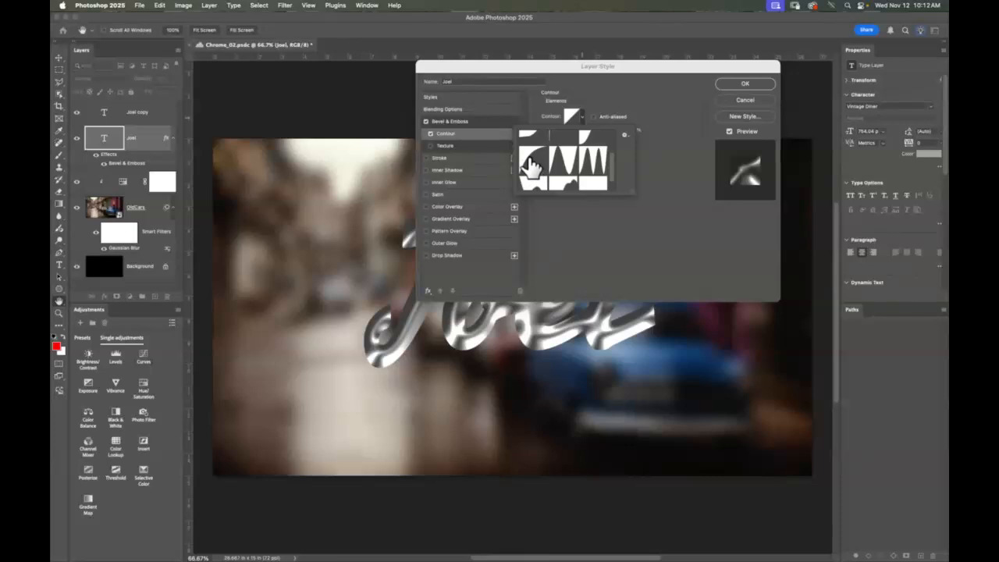
left_click(532, 165)
left_click(661, 103)
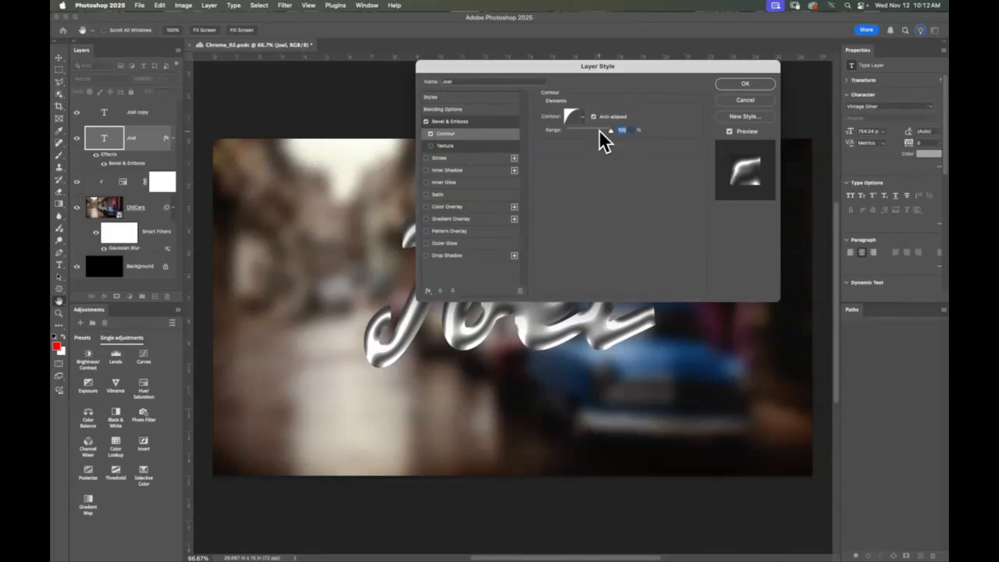
left_click_drag(599, 130, 582, 129)
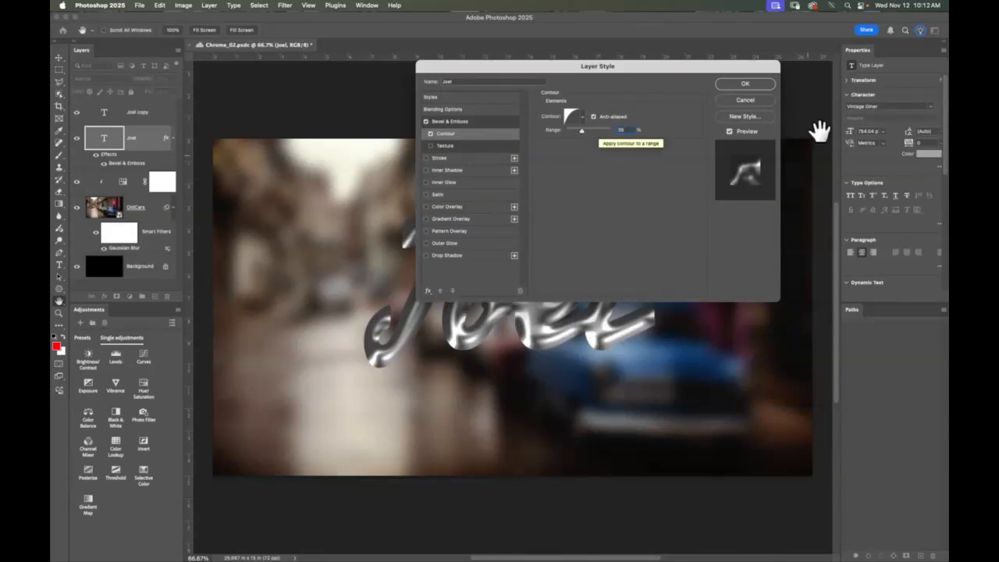
left_click(757, 83)
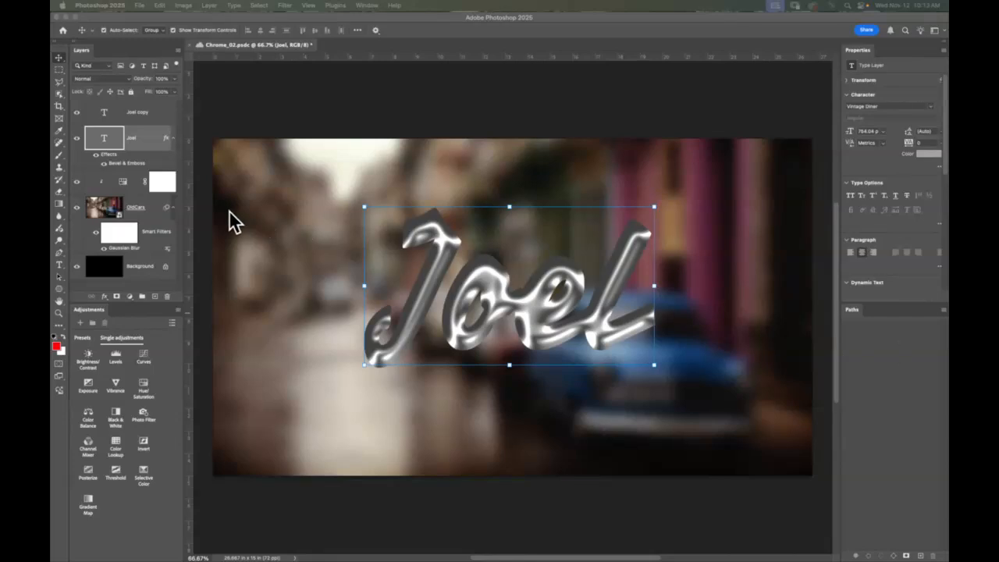
Step: Add a Bevel & Emboss style to the duplicate name text layer with its direction set to Up
left_click(146, 132)
double_click(156, 116)
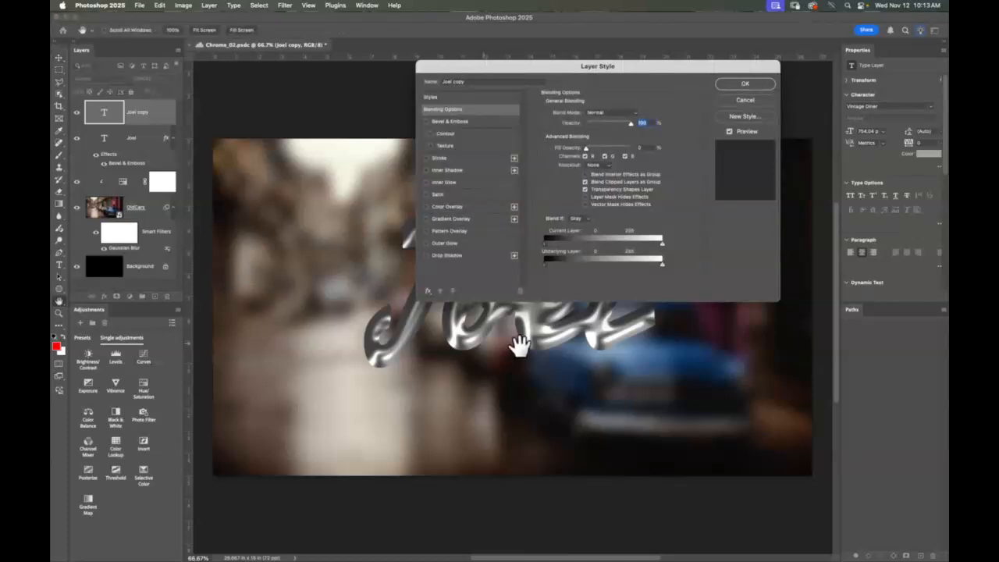
left_click_drag(633, 69, 484, 90)
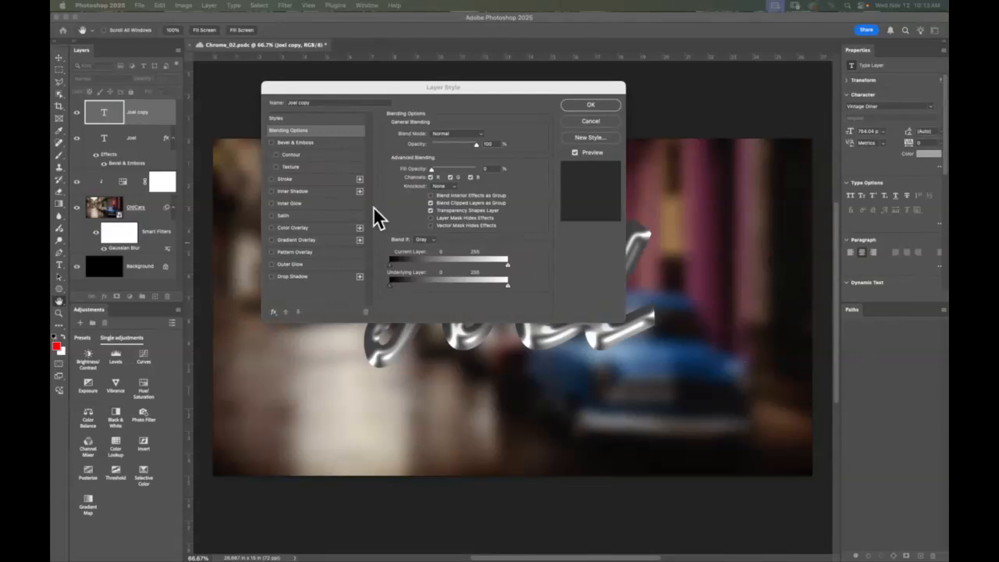
left_click(270, 141)
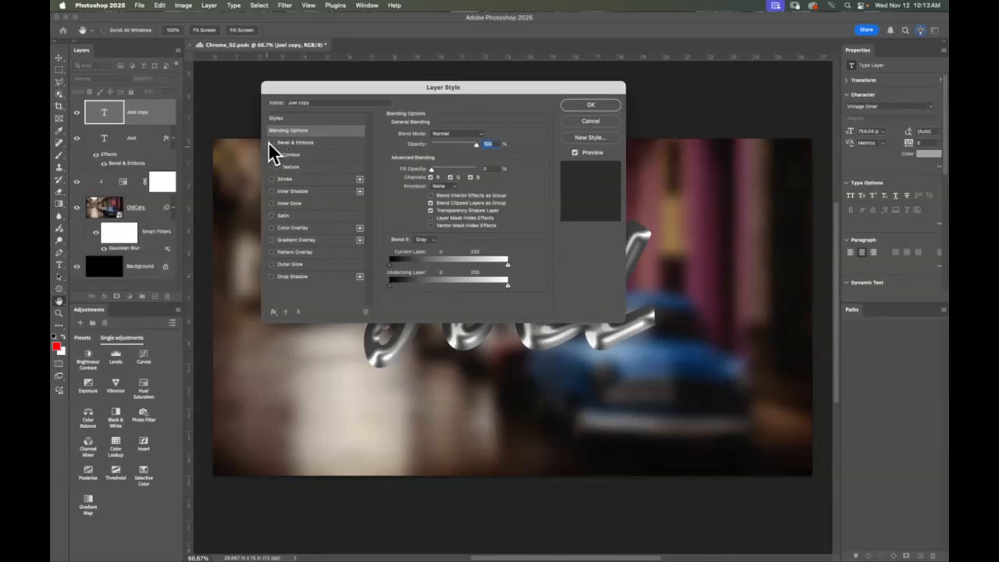
left_click(295, 144)
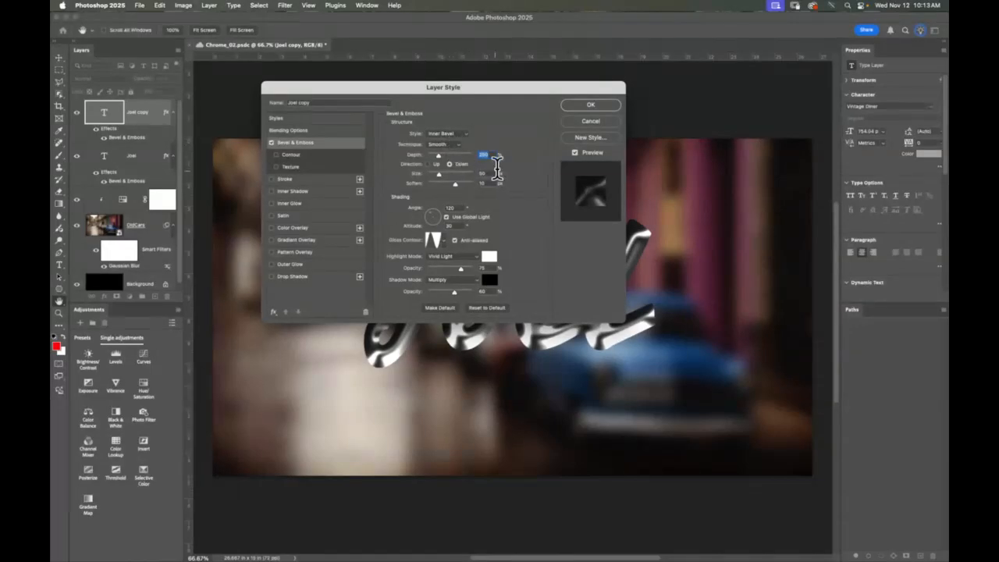
left_click(428, 164)
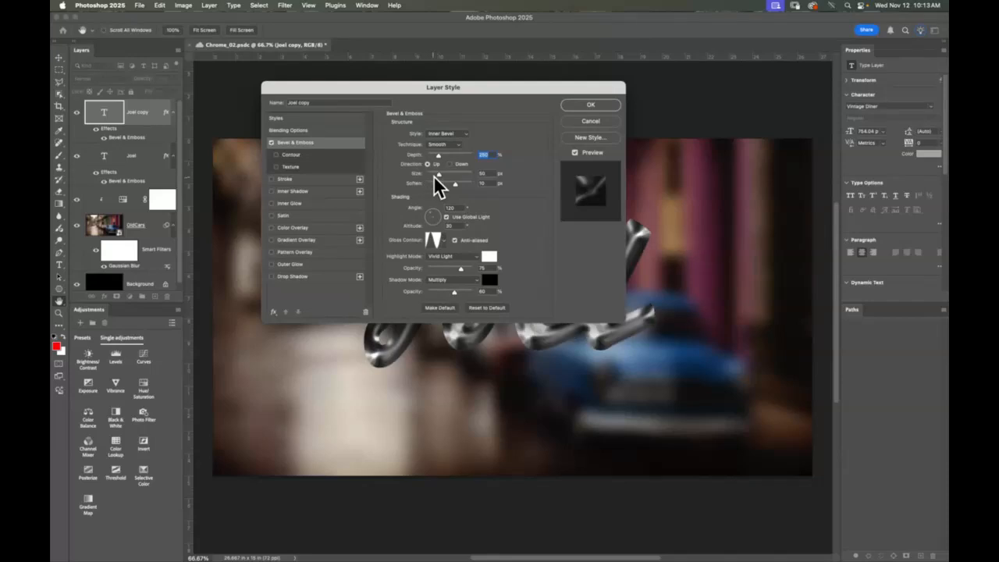
Step: Set the duplicate layer's bevel size to 10 px and its soften value to 0 px
left_click(487, 173)
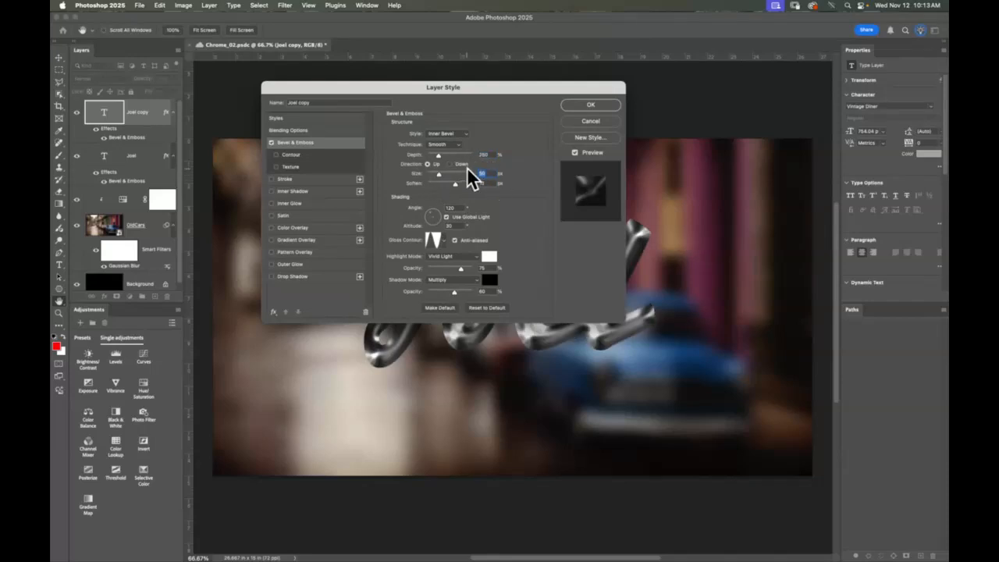
type("10")
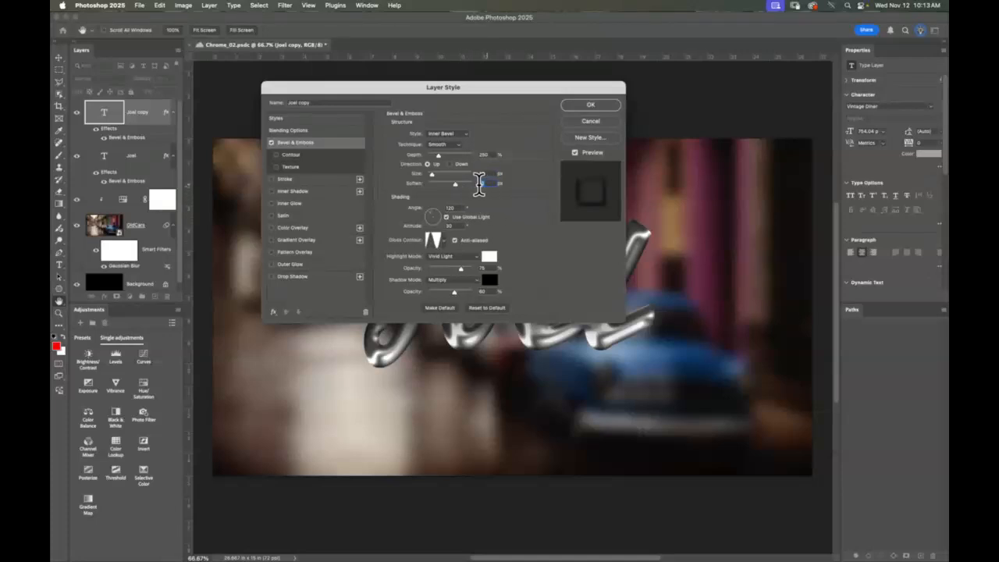
left_click_drag(455, 183, 427, 183)
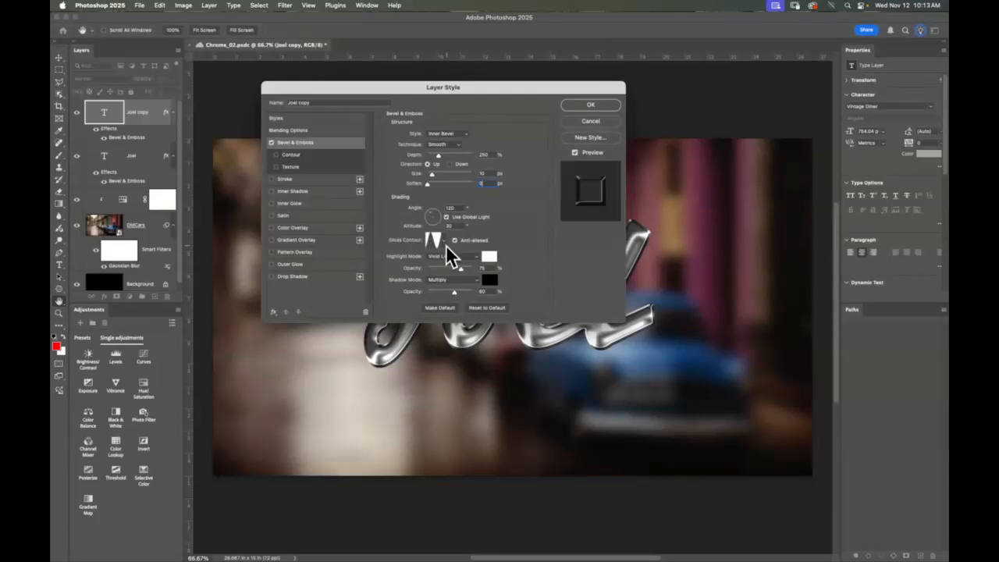
Step: Set the duplicate layer's bevel gloss contour to the Rounded Steps preset and its shadow opacity to 75%
left_click(444, 241)
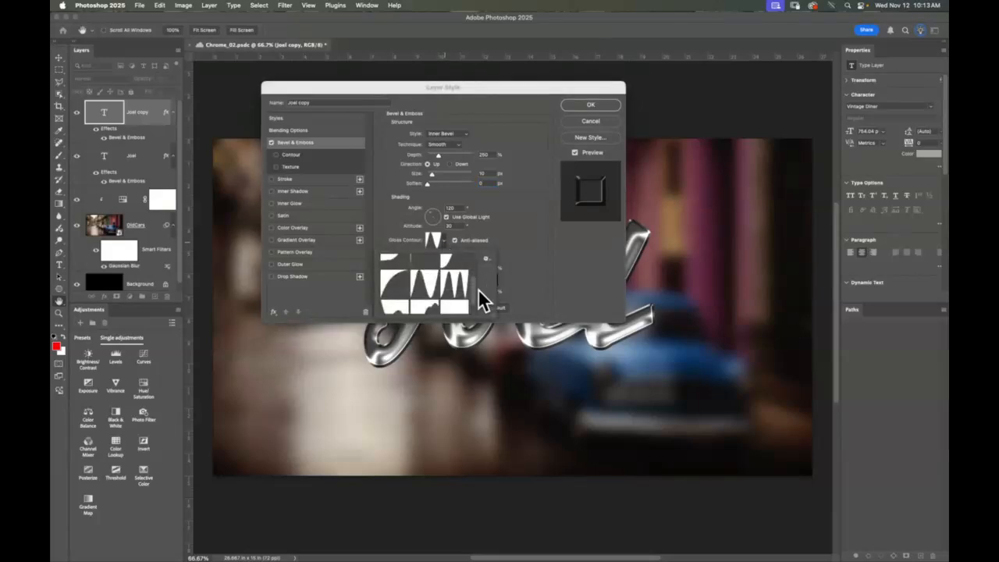
left_click_drag(473, 290, 469, 312)
left_click(420, 301)
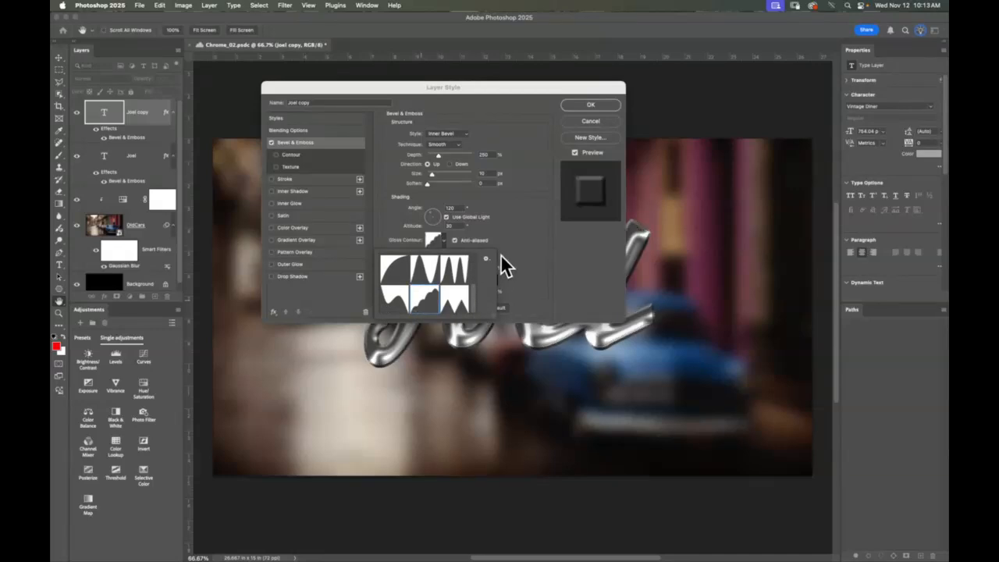
left_click(523, 238)
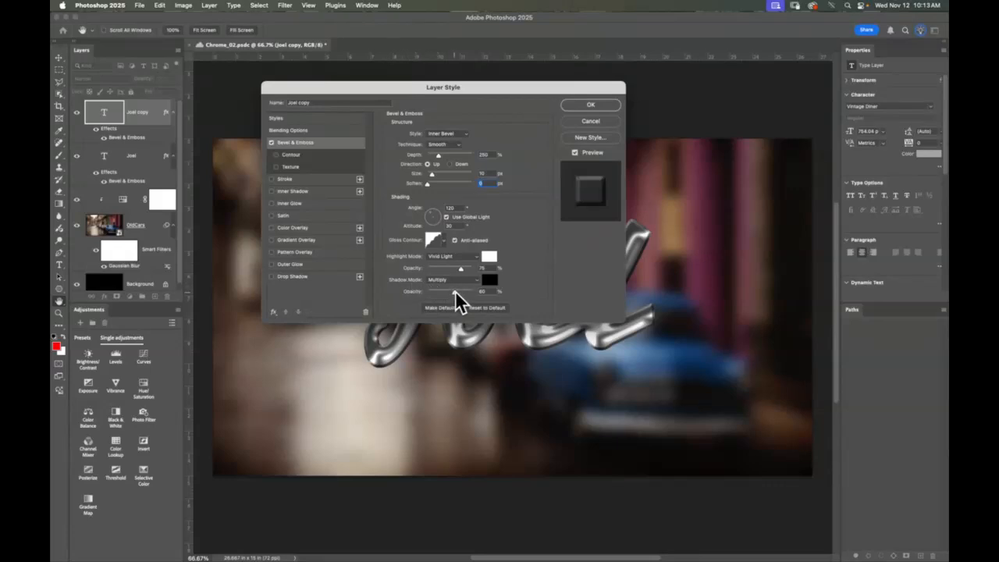
double_click(483, 291)
type("75")
Step: Enable Contour for the duplicate layer's bevel with the Cove - Deep preset at a 10% range, and apply the layer style
left_click(277, 155)
left_click(297, 156)
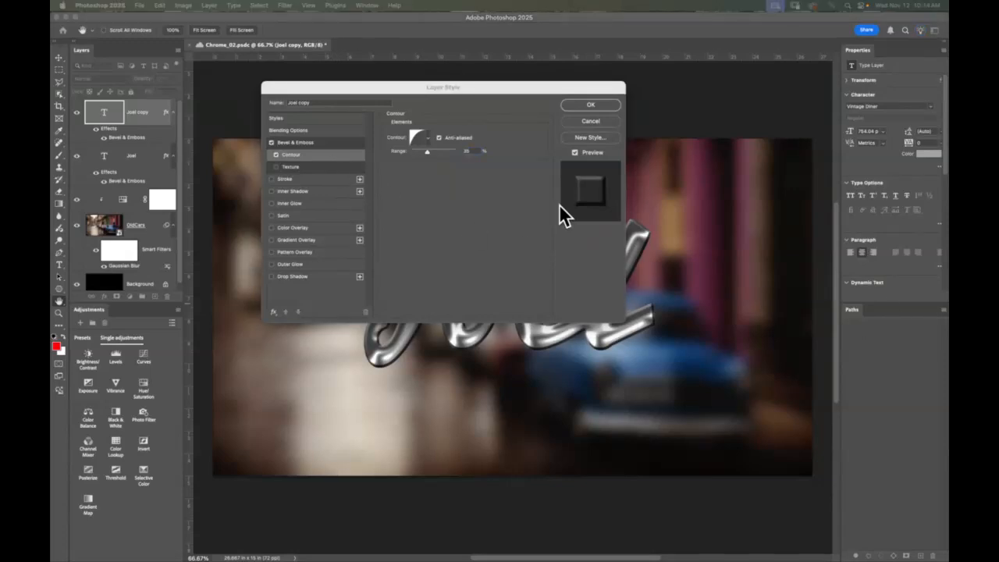
left_click(428, 138)
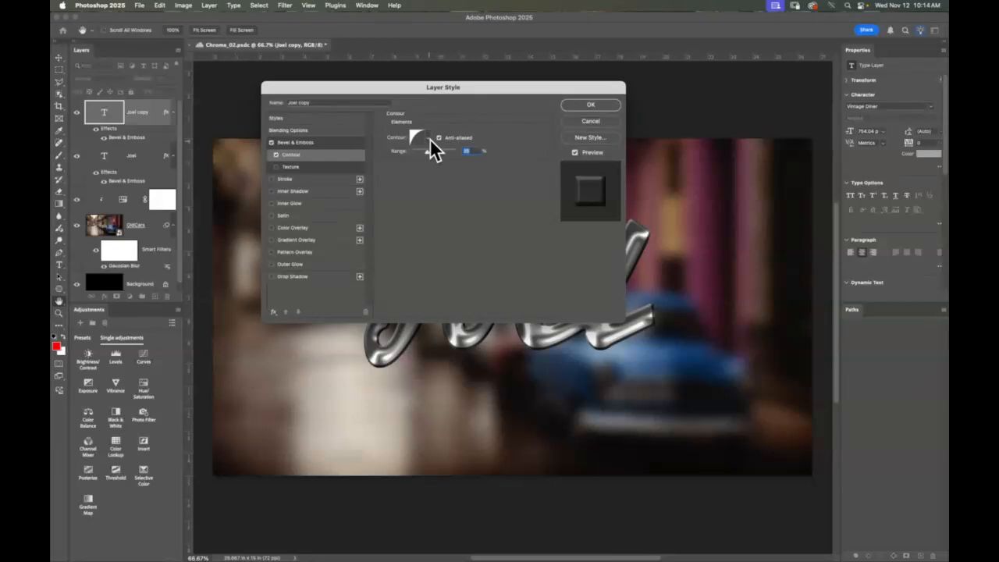
left_click(428, 139)
scroll(460, 199, "down", 5)
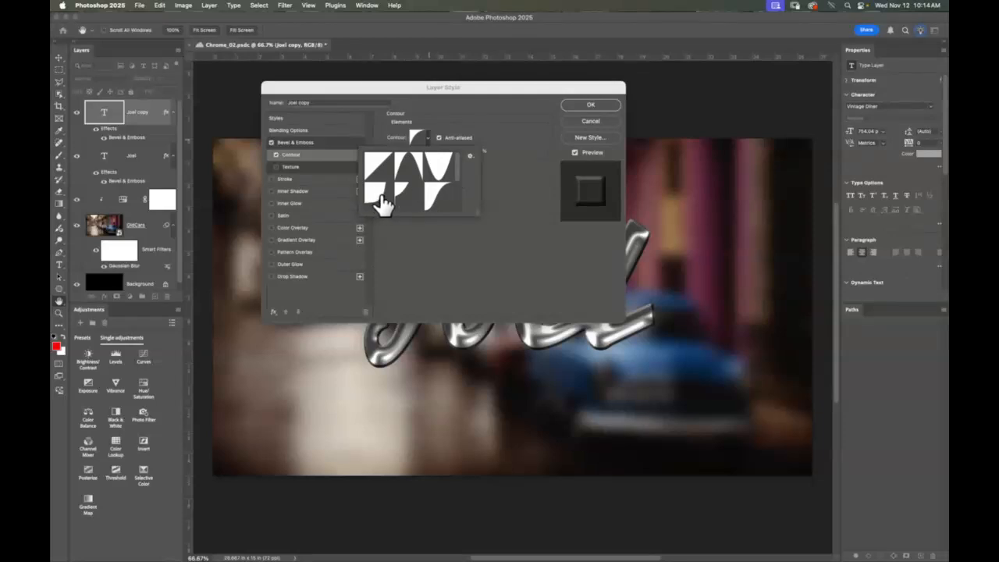
left_click(380, 201)
left_click(529, 131)
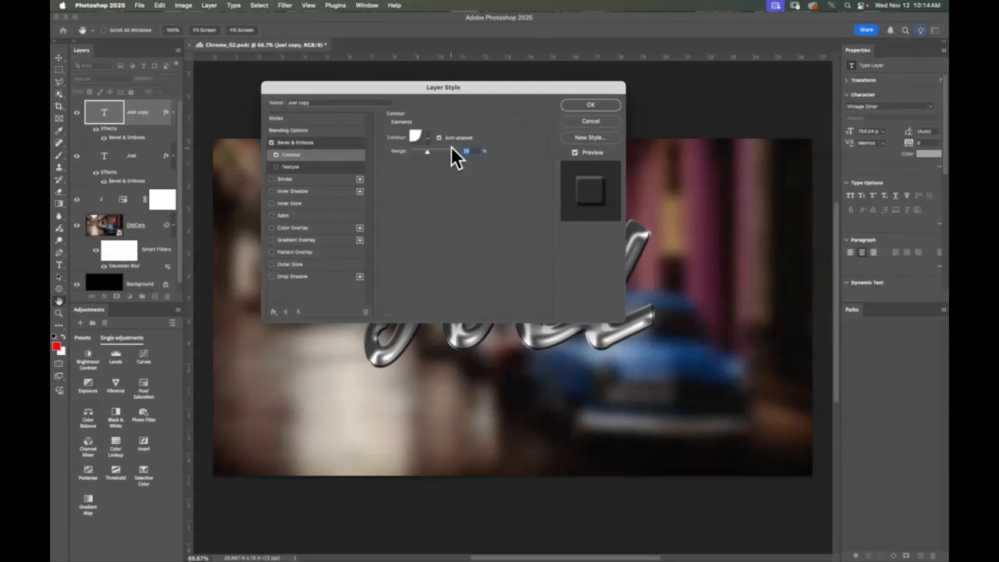
type("10")
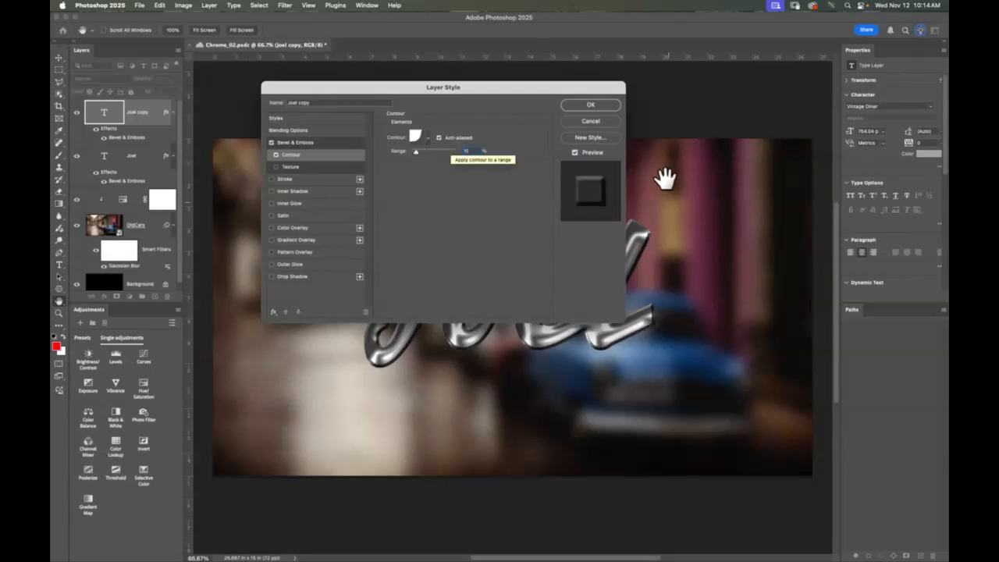
left_click(590, 106)
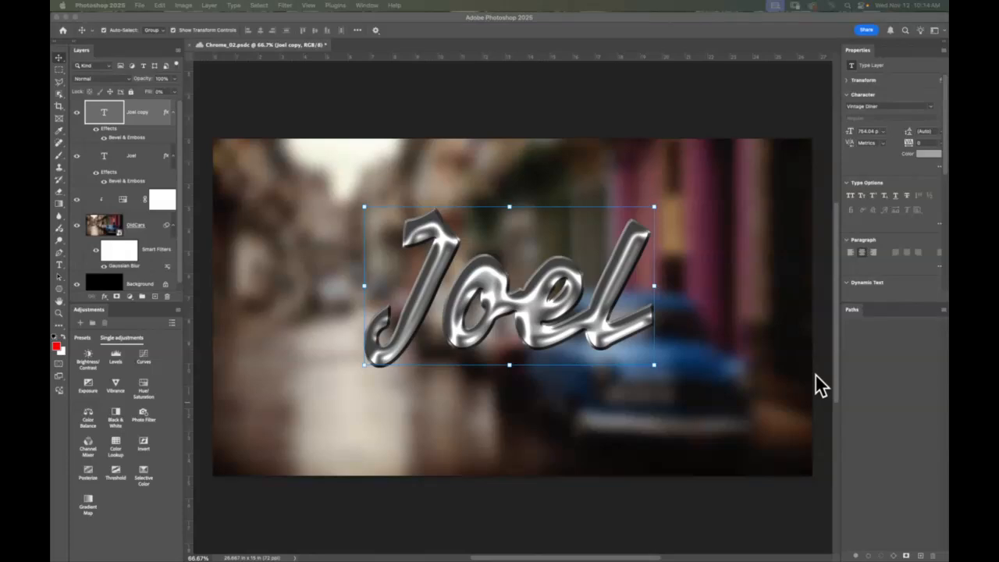
Step: Add a Gradient Map adjustment layer above the duplicate name text layer
left_click(131, 297)
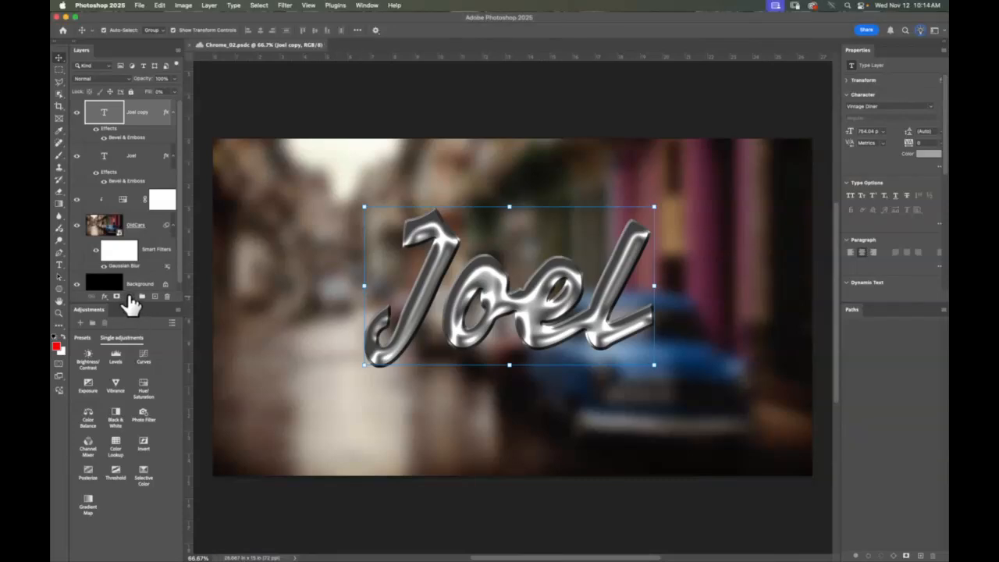
left_click(129, 297)
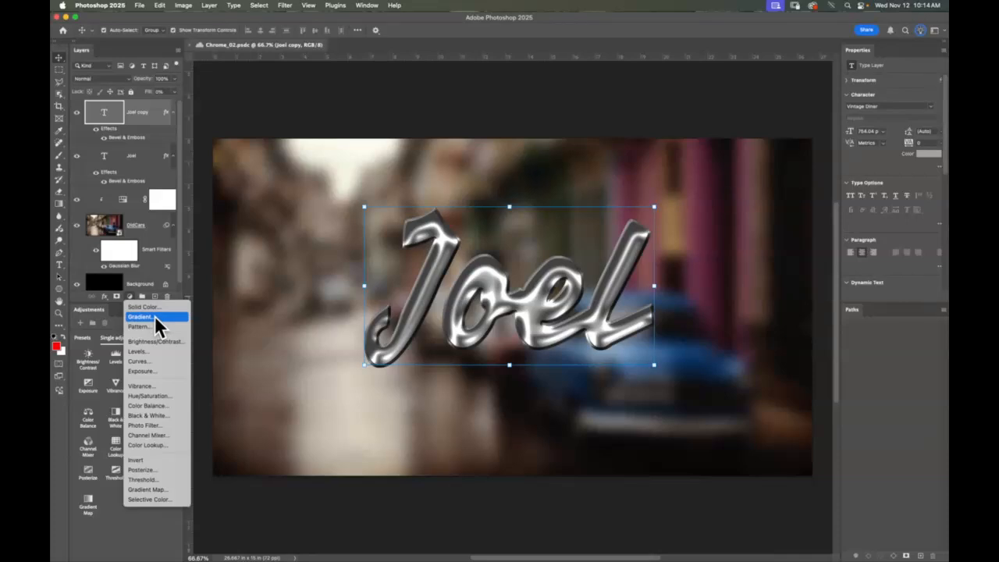
left_click(156, 489)
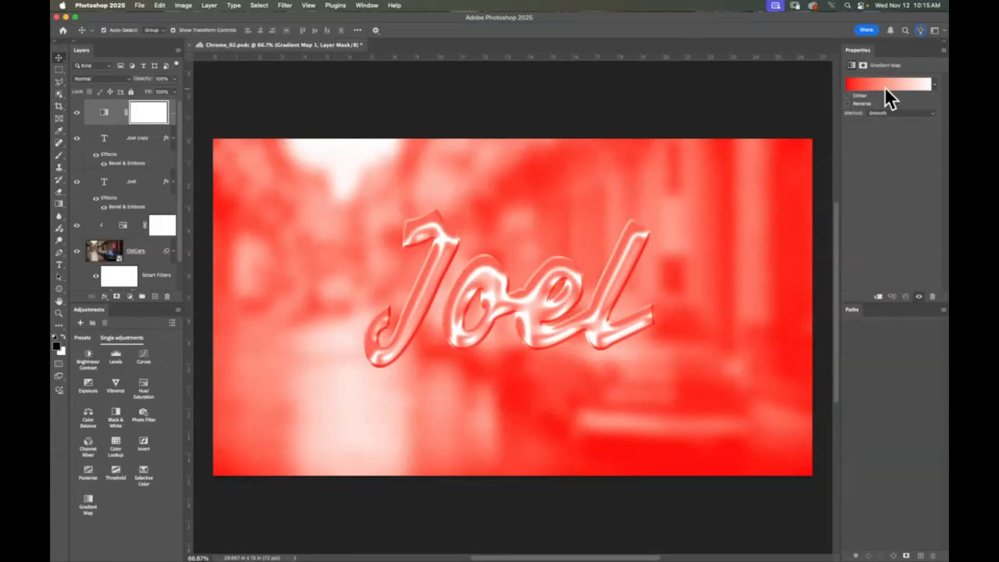
Step: Apply the pink-orange-to-dark-blue gradient from the Purples presets to the gradient map and turn on Dither
left_click(937, 86)
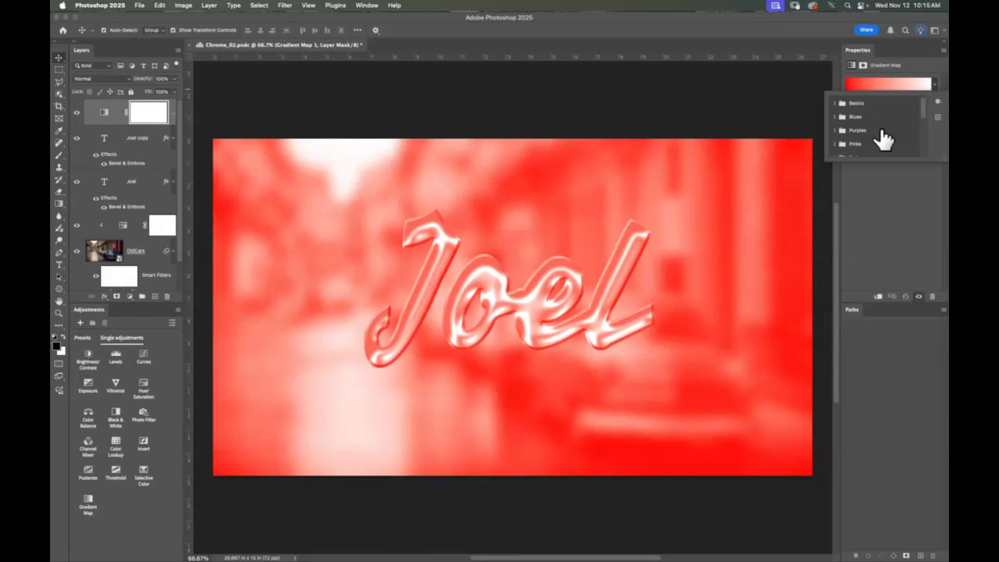
left_click(834, 129)
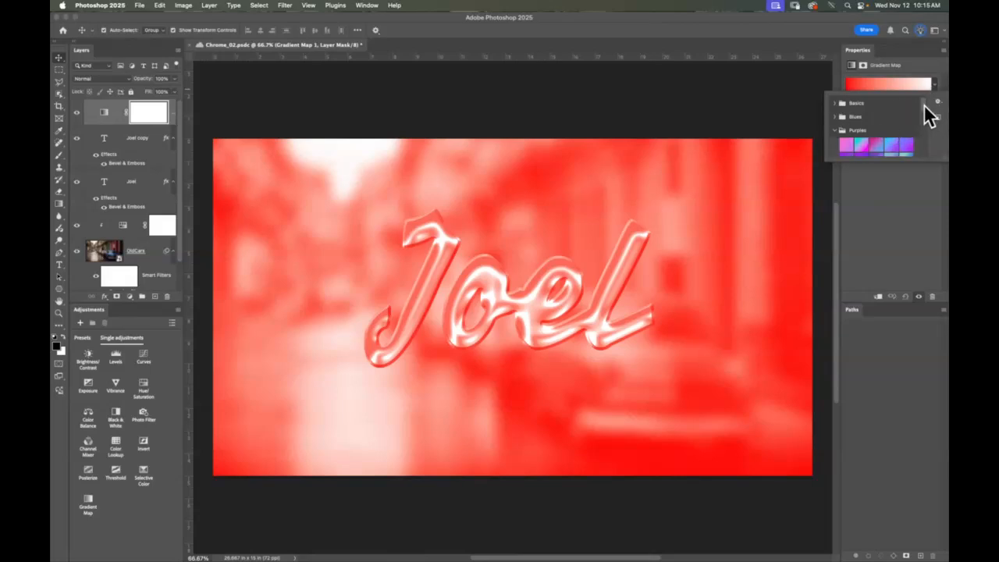
scroll(924, 104, "down", 5)
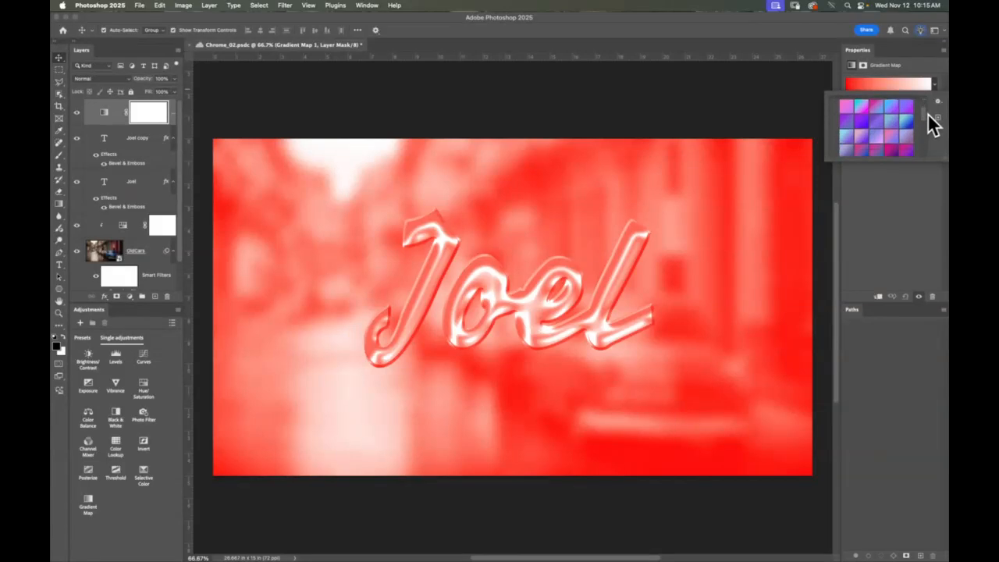
scroll(927, 113, "down", 4)
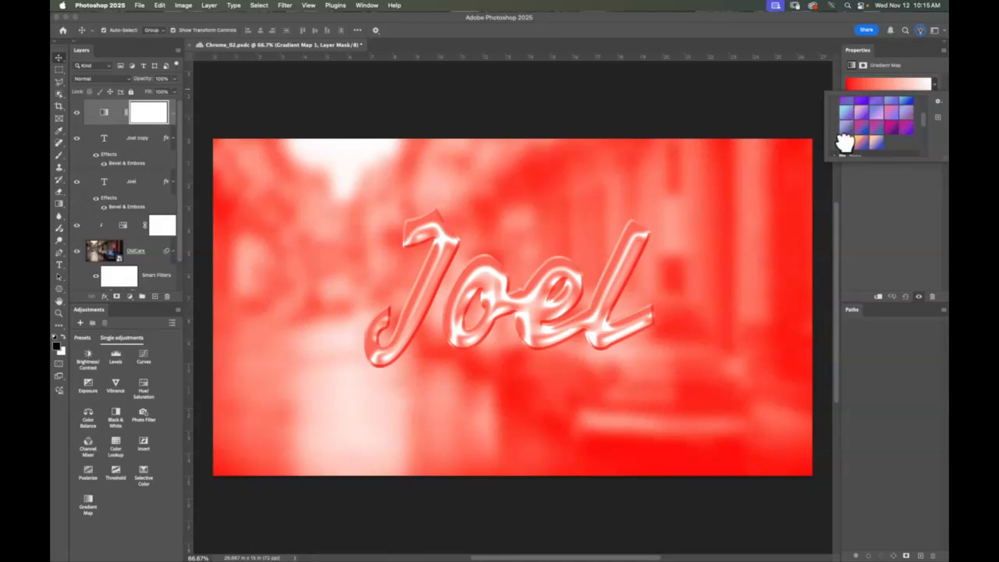
left_click(845, 142)
left_click(796, 289)
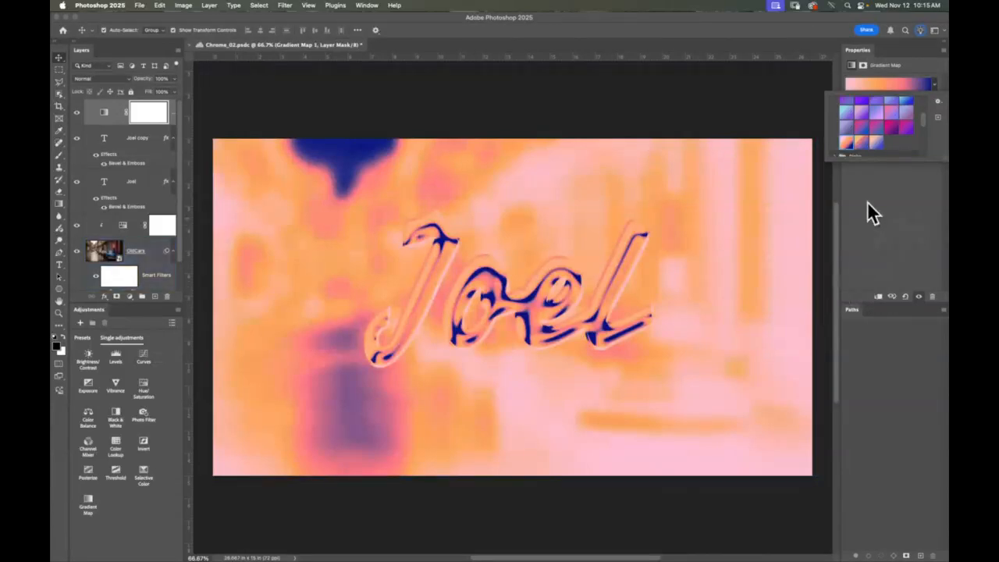
left_click(910, 227)
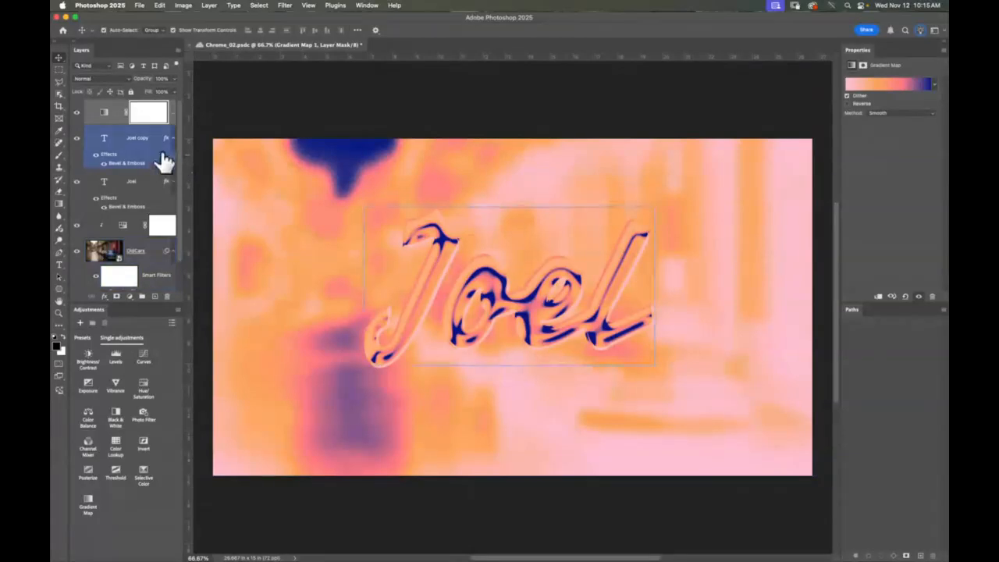
Step: Set the gradient map layer's blend mode to Color and lower its opacity to 15%
left_click(125, 78)
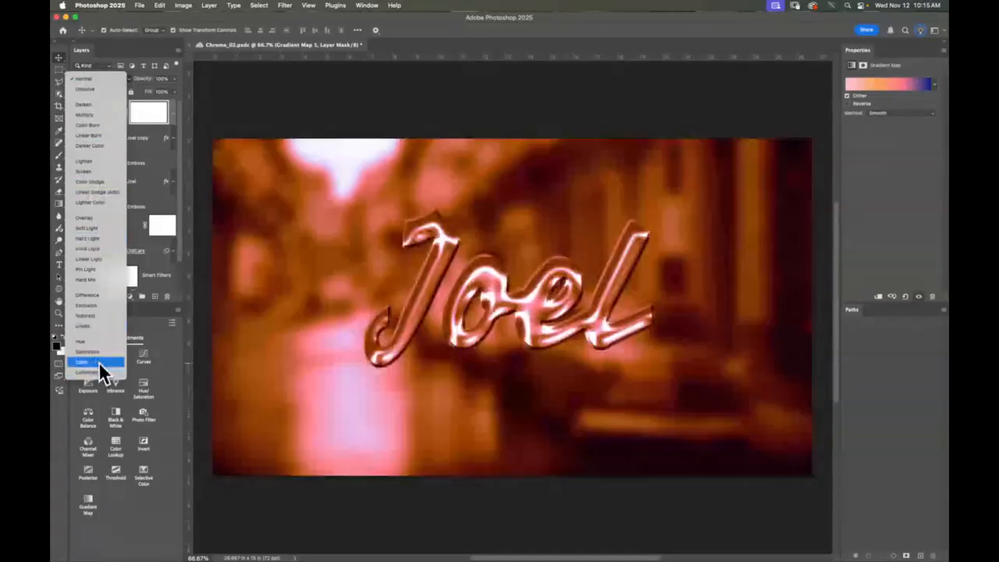
left_click(98, 361)
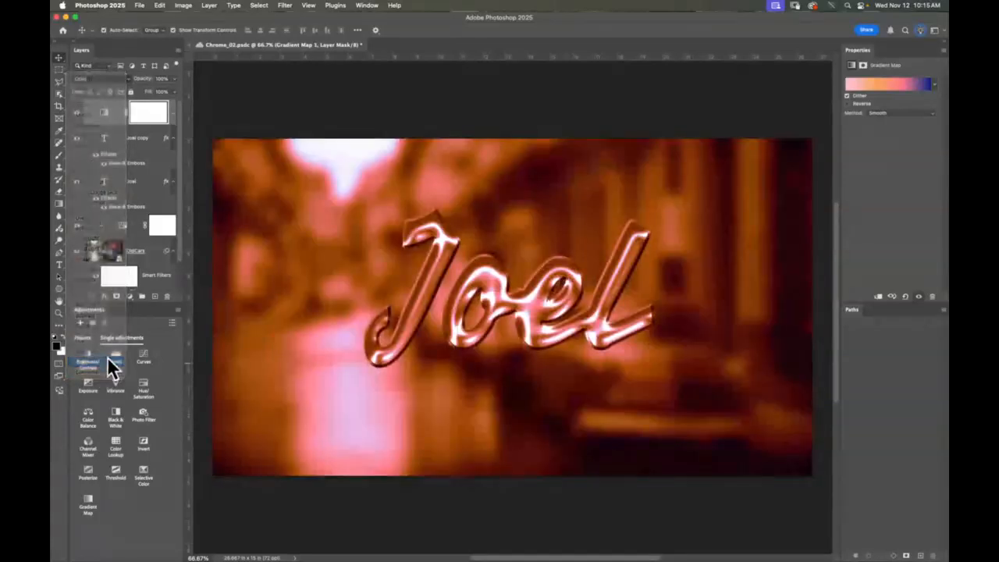
left_click(163, 78)
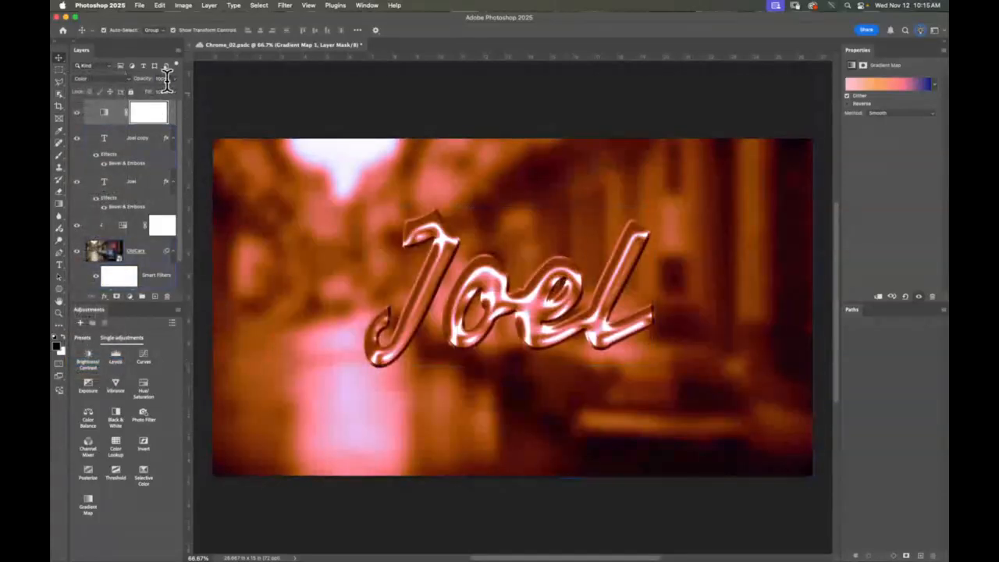
type("10")
Step: Toggle the gradient map layer's visibility repeatedly to compare the image with and without the color tint, leaving the layer on
left_click(76, 114)
left_click(77, 113)
left_click(76, 113)
left_click(77, 113)
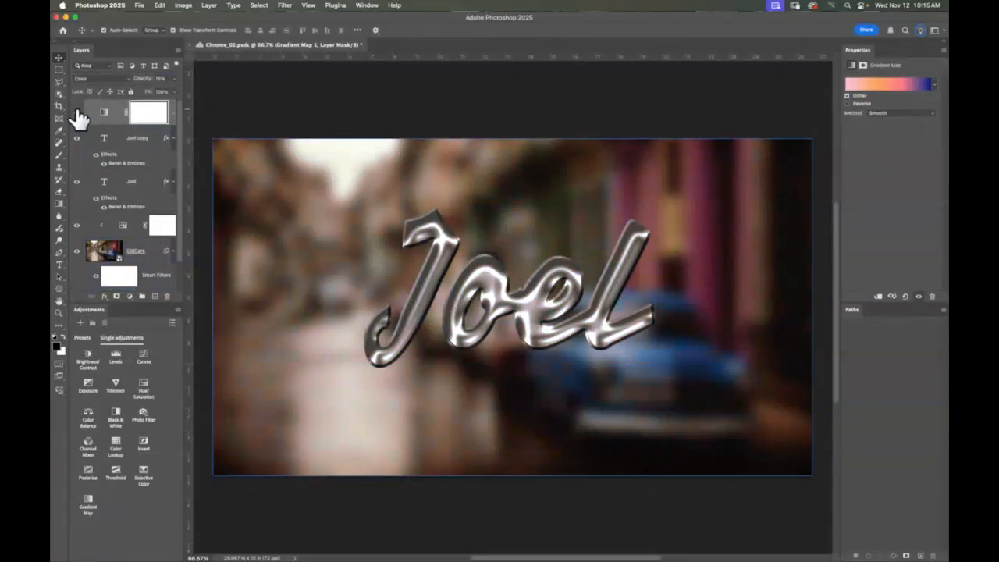
left_click(76, 114)
left_click(77, 113)
left_click(77, 113)
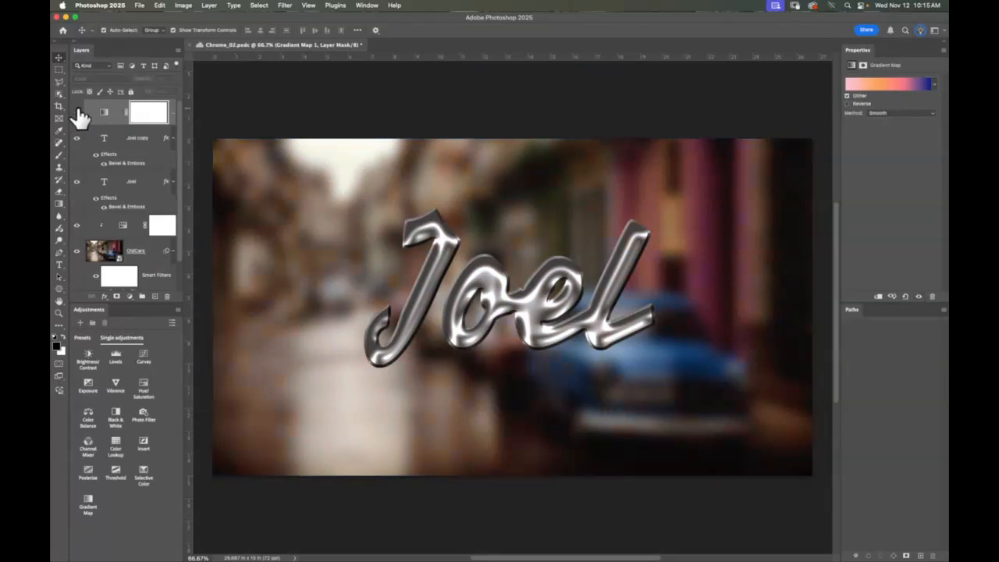
left_click(77, 113)
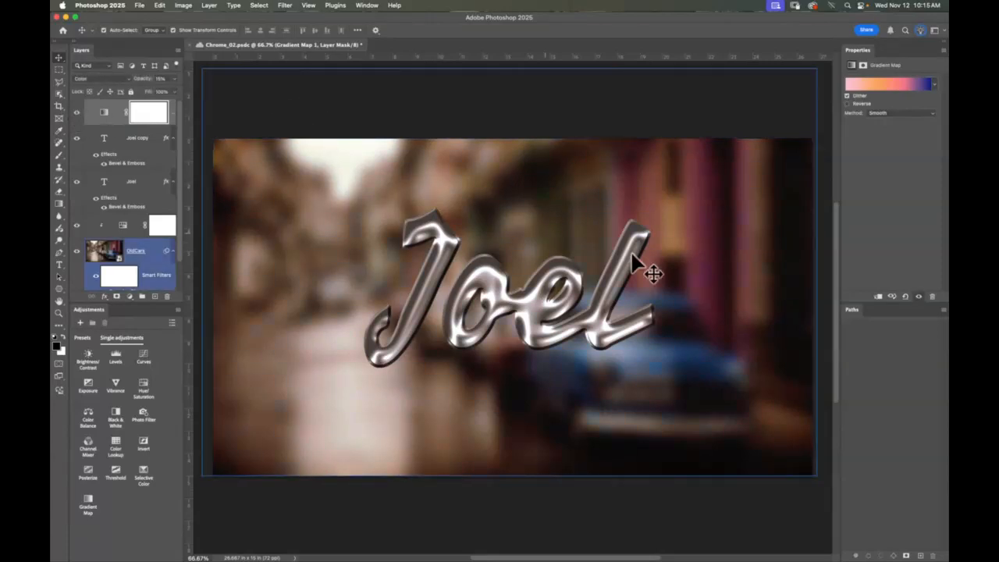